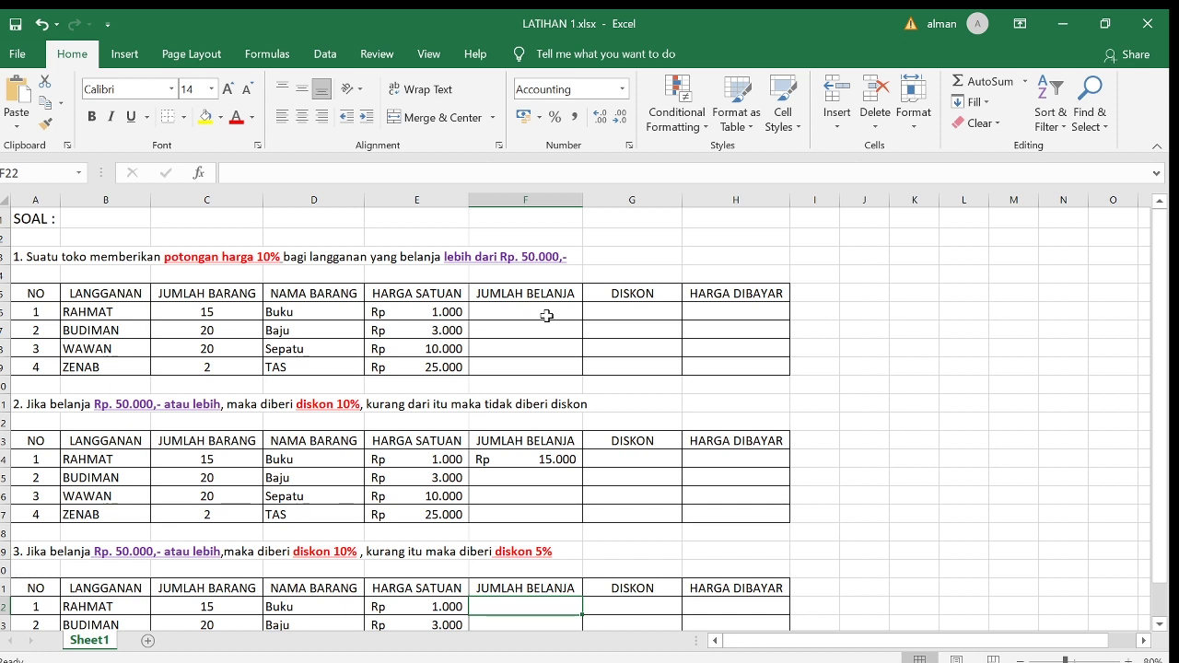
click(547, 316)
double_click(547, 316)
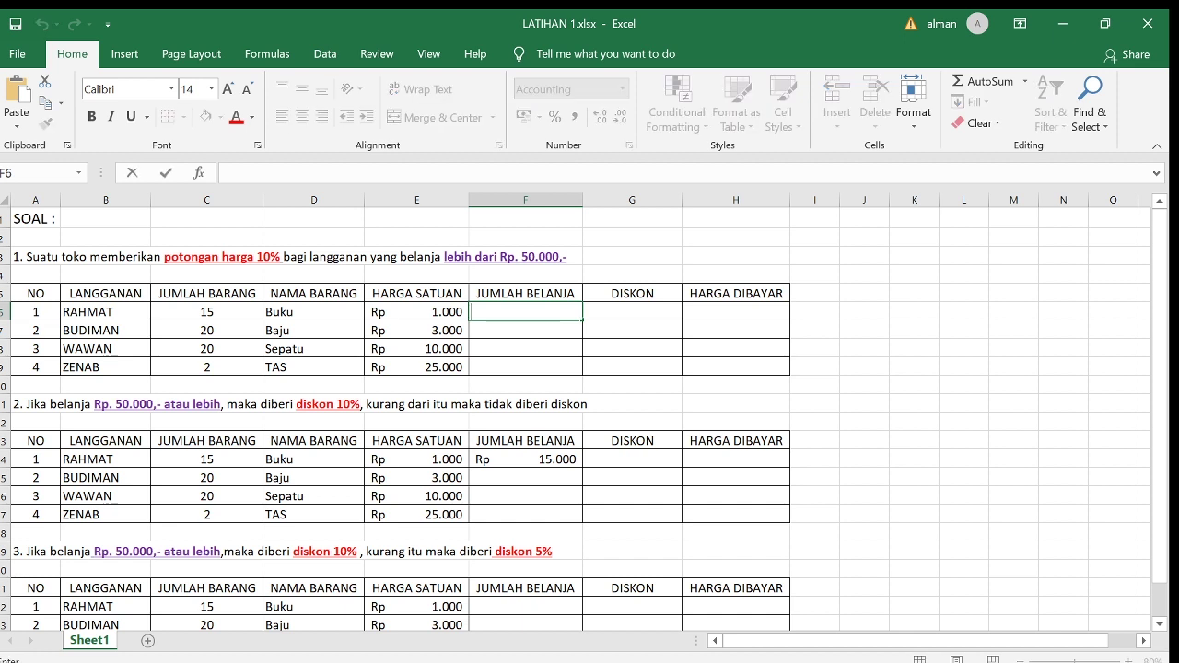
text(+)
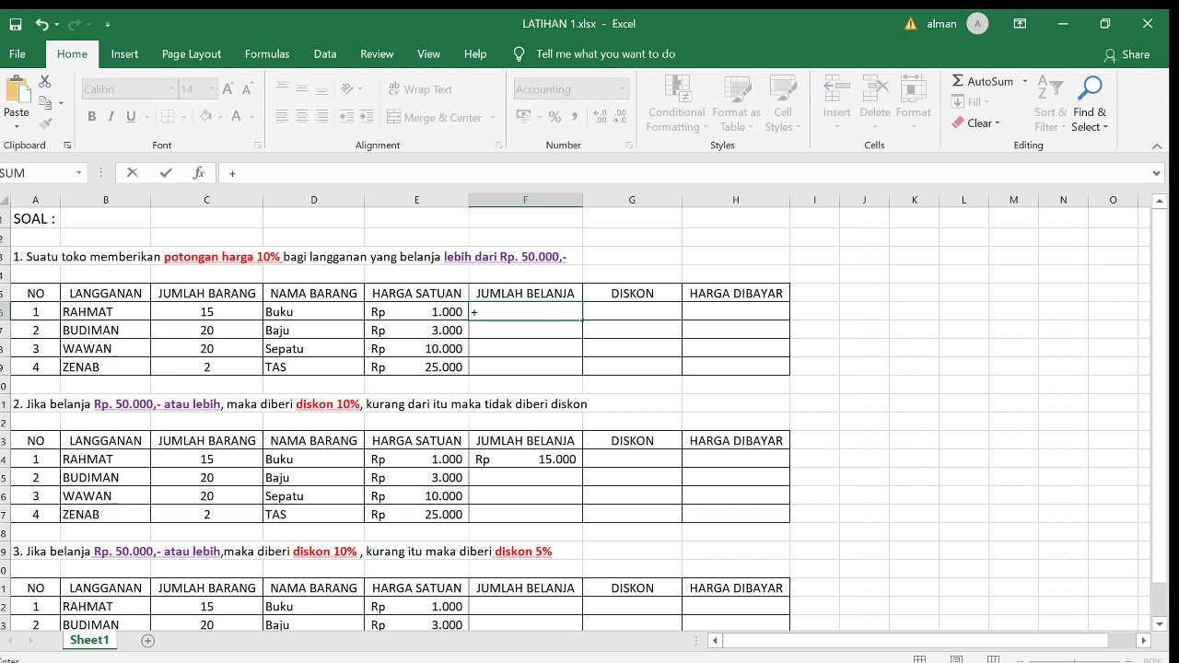
text(E)
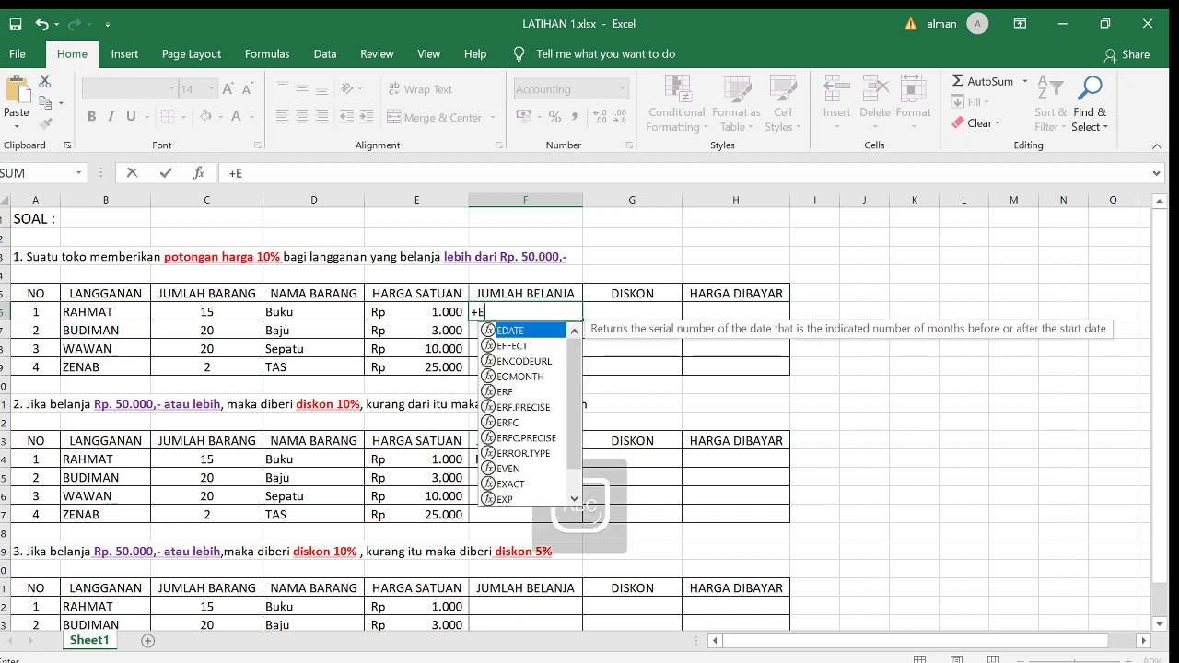
text(6)
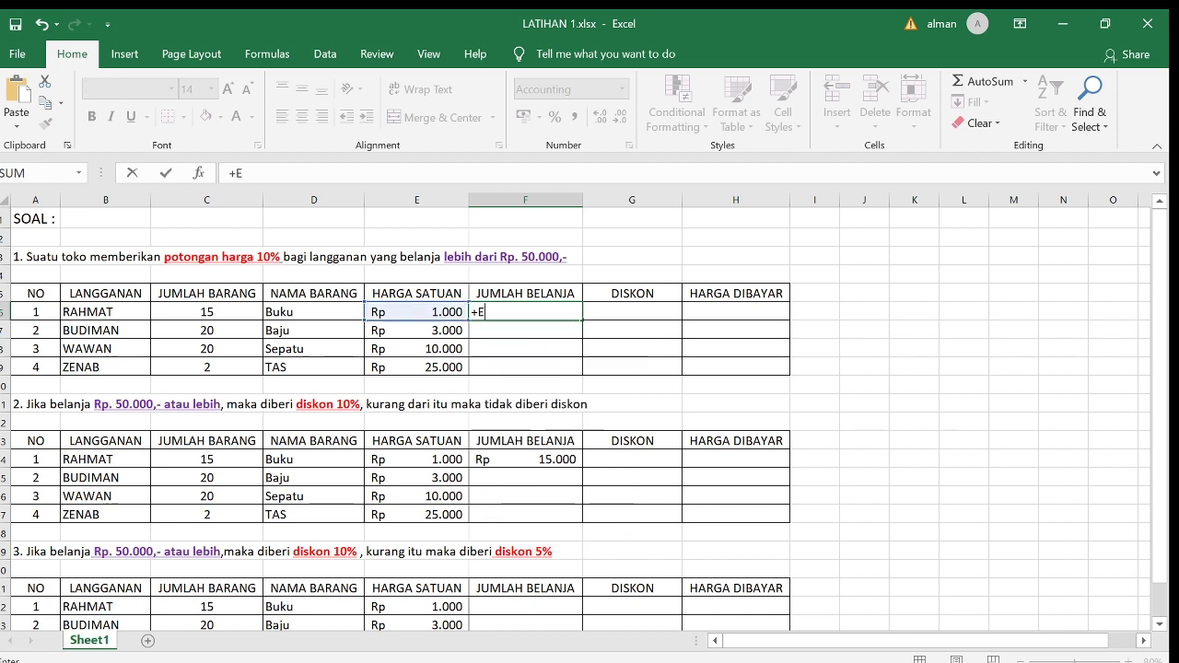
text(*)
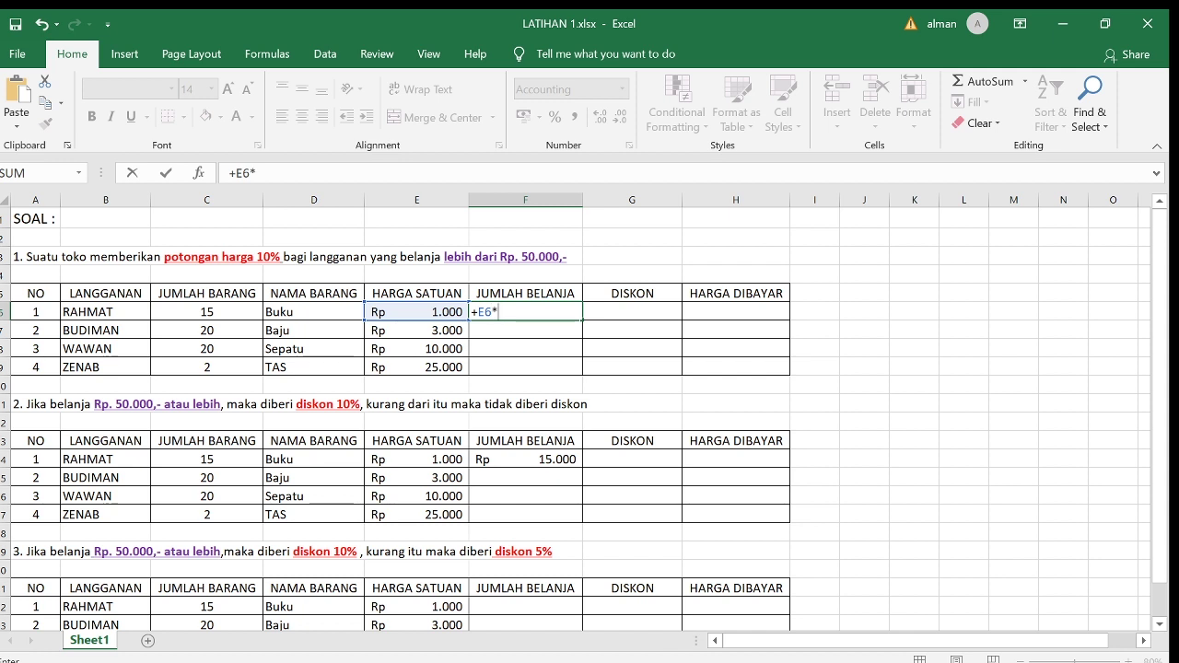
key(BackSpace)
key(BackSpace)
key(BackSpace)
key(BackSpace)
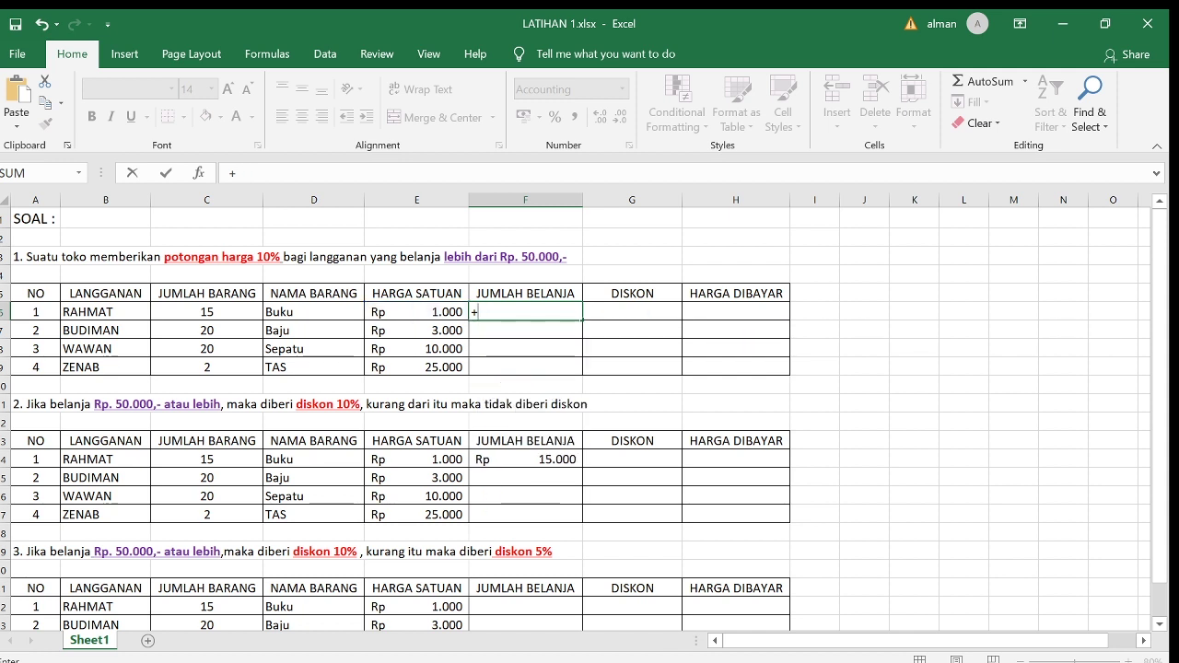
Enter the formula =E6*C6 in cell F6 to calculate the first customer's JUMLAH BELANJA in table 1
text(=E6*)
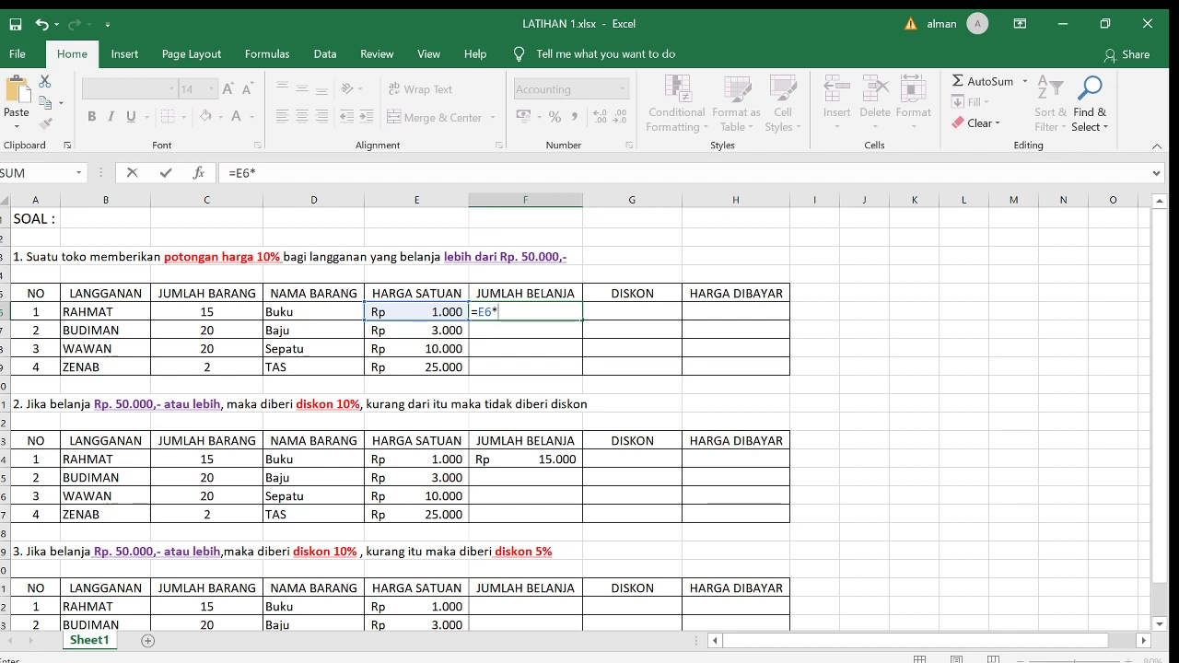
text(C6)
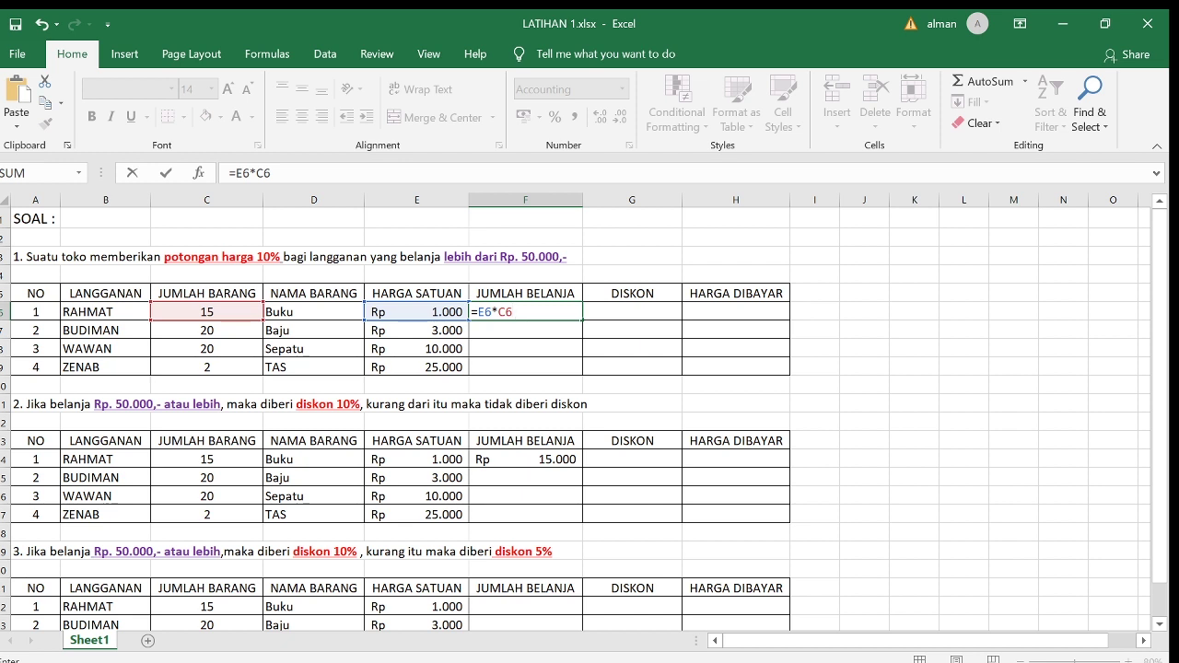
key(Return)
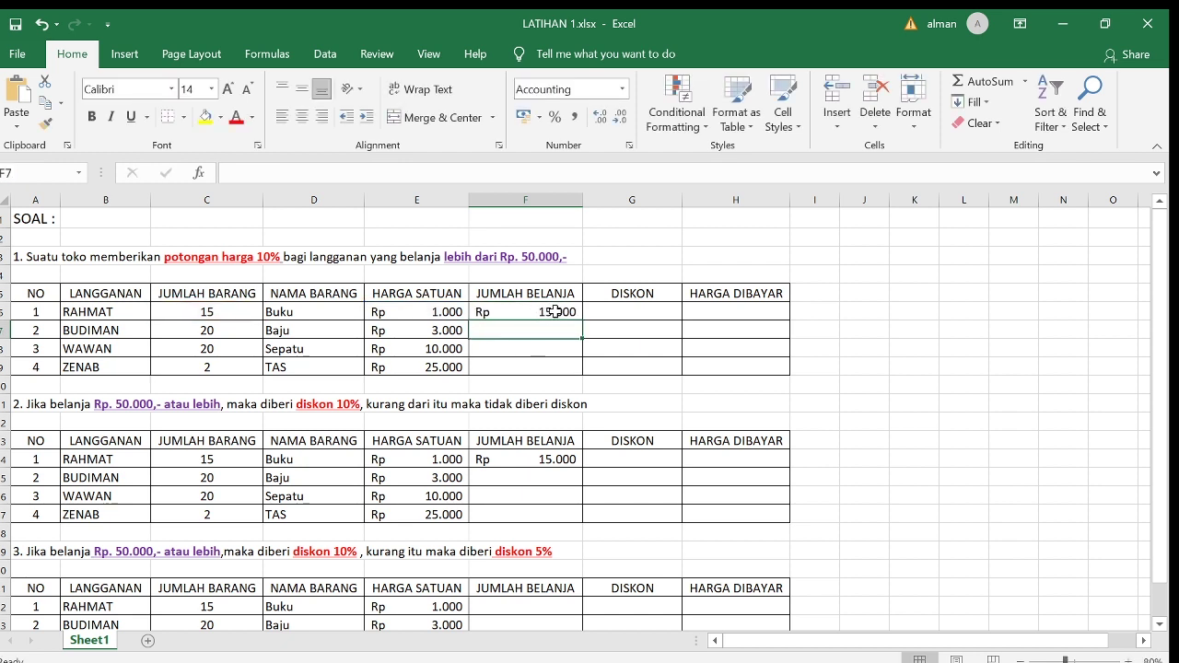
click(555, 313)
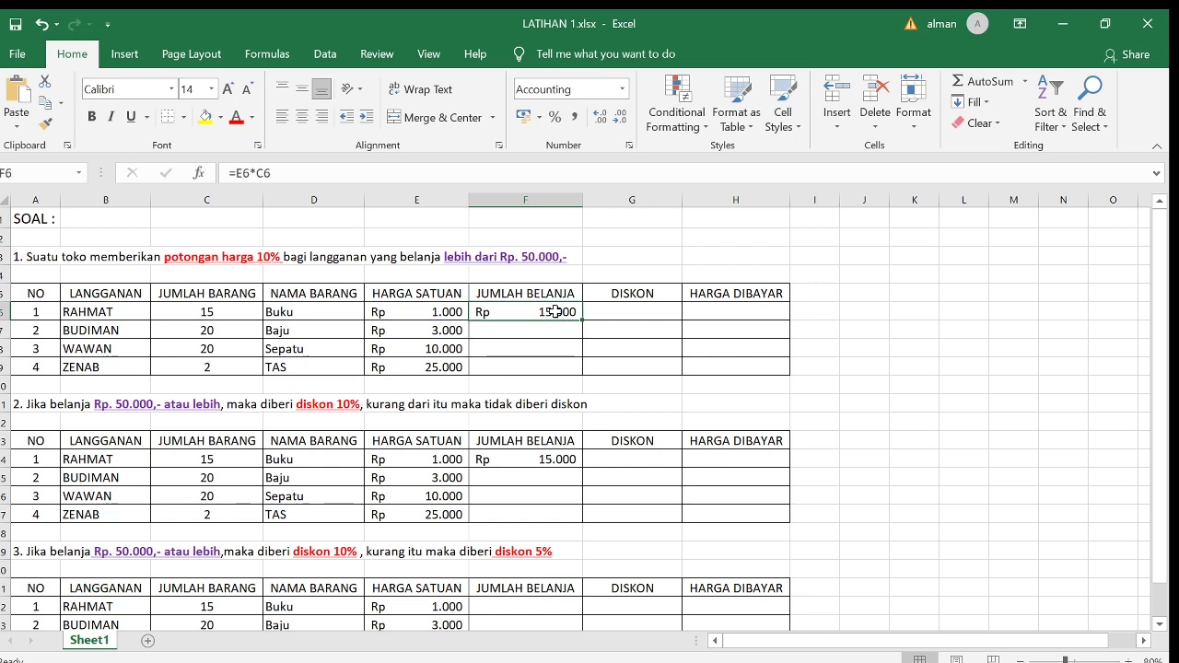
Enter the discount formula =IF(F6>50000;F6*10%; 0) in DISKON cell G6 of the first table
click(620, 311)
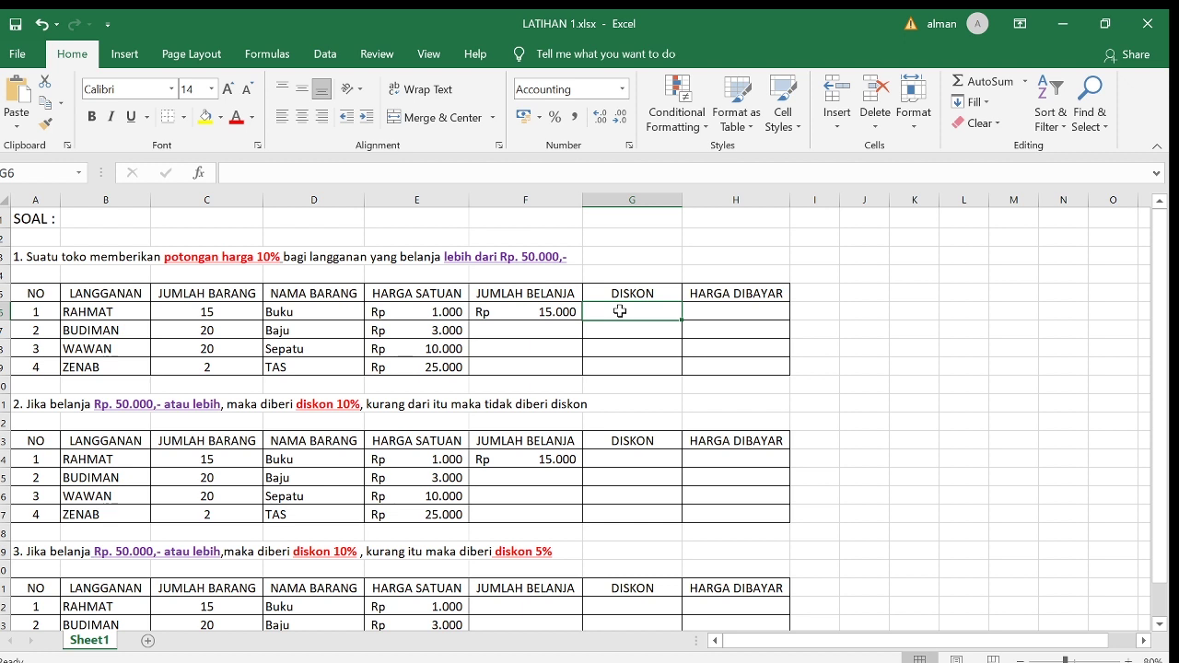
double_click(620, 311)
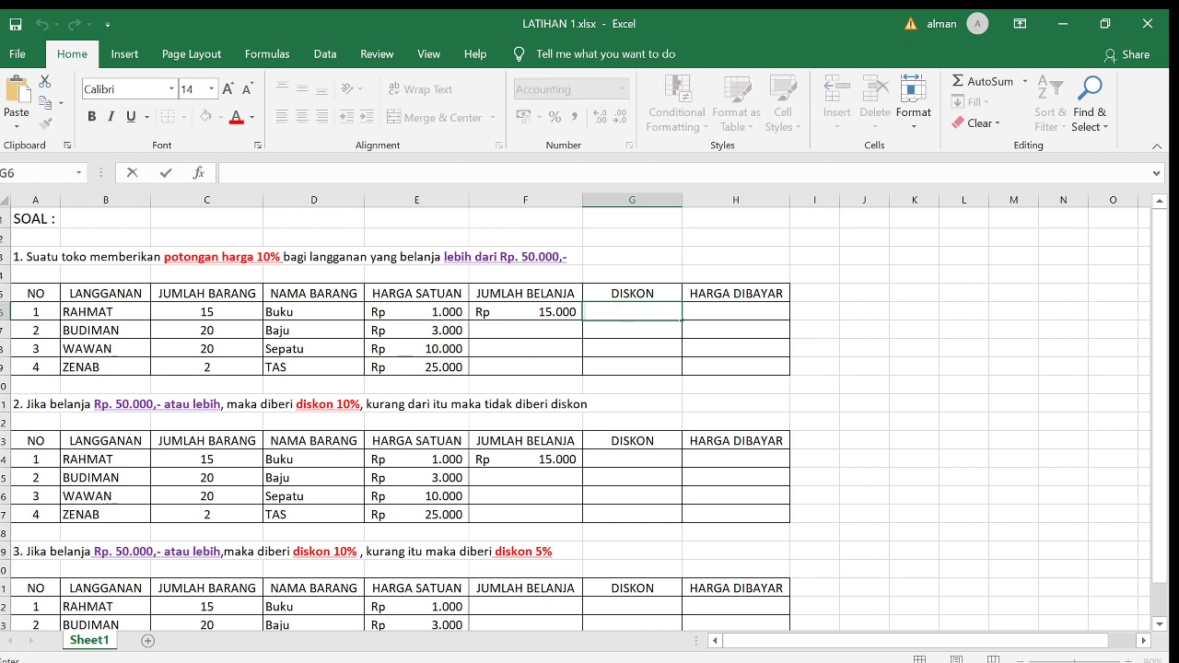
text(=IF)
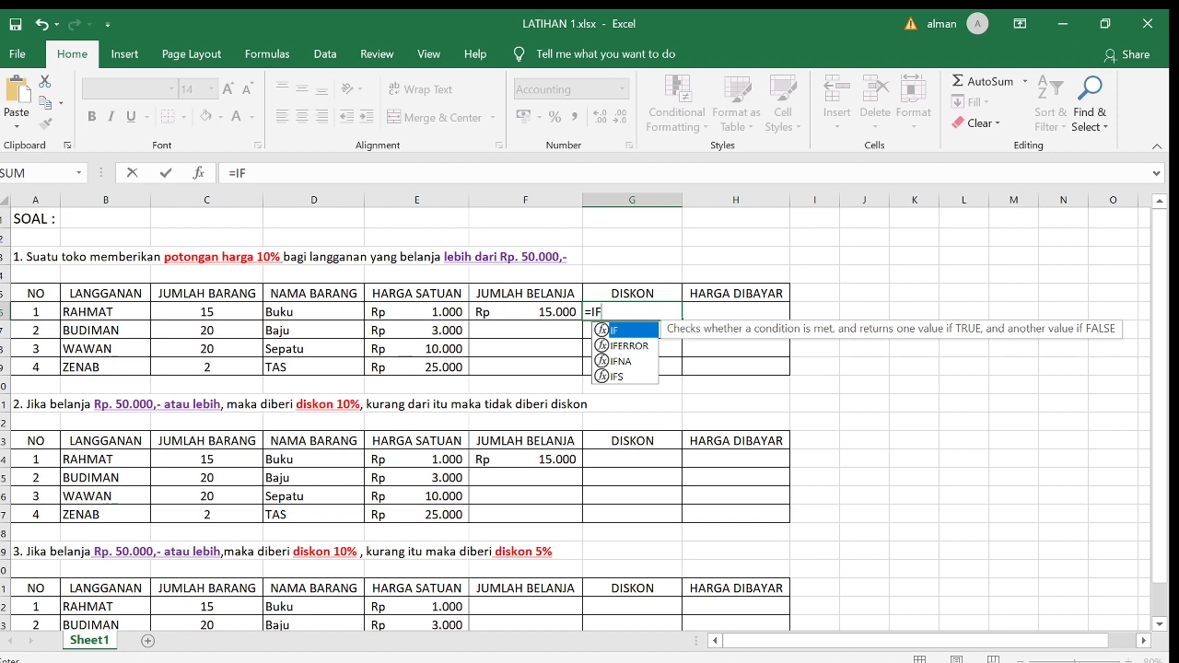
text(()
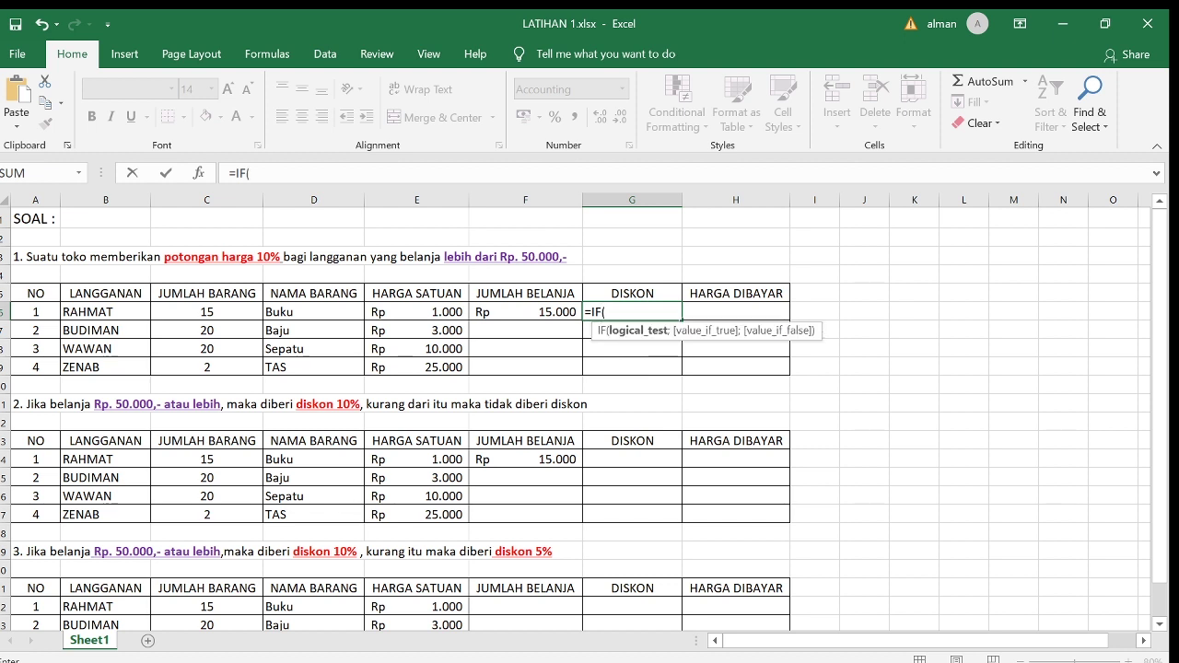
text(F6)
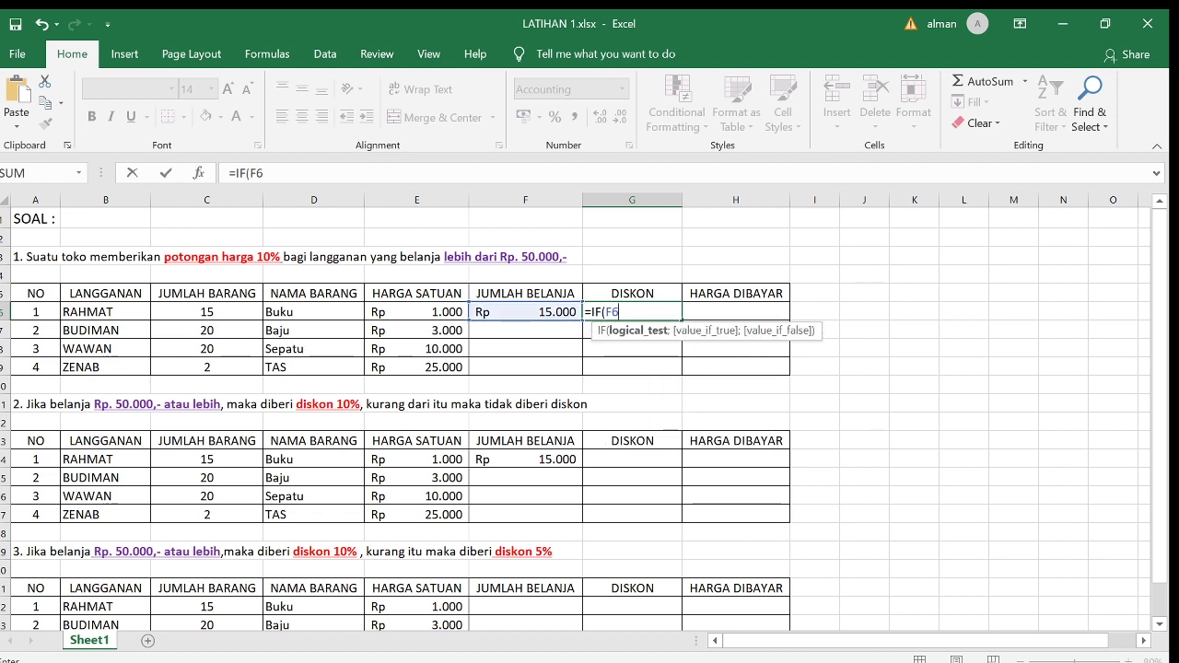
text(>50000)
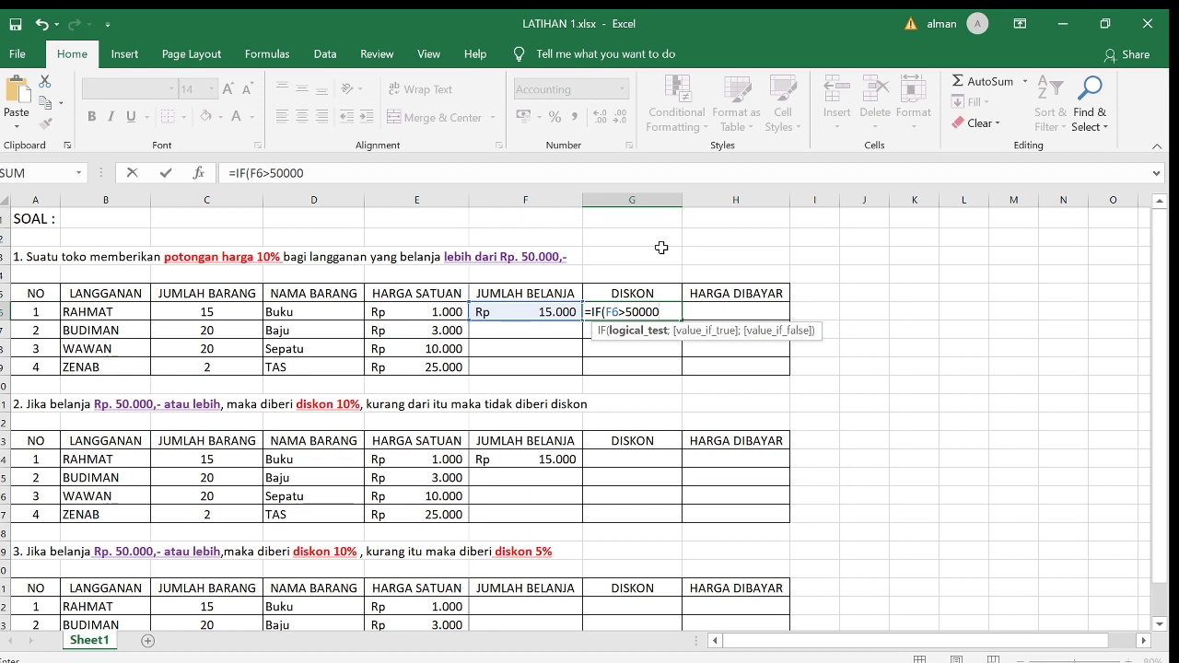
text(;)
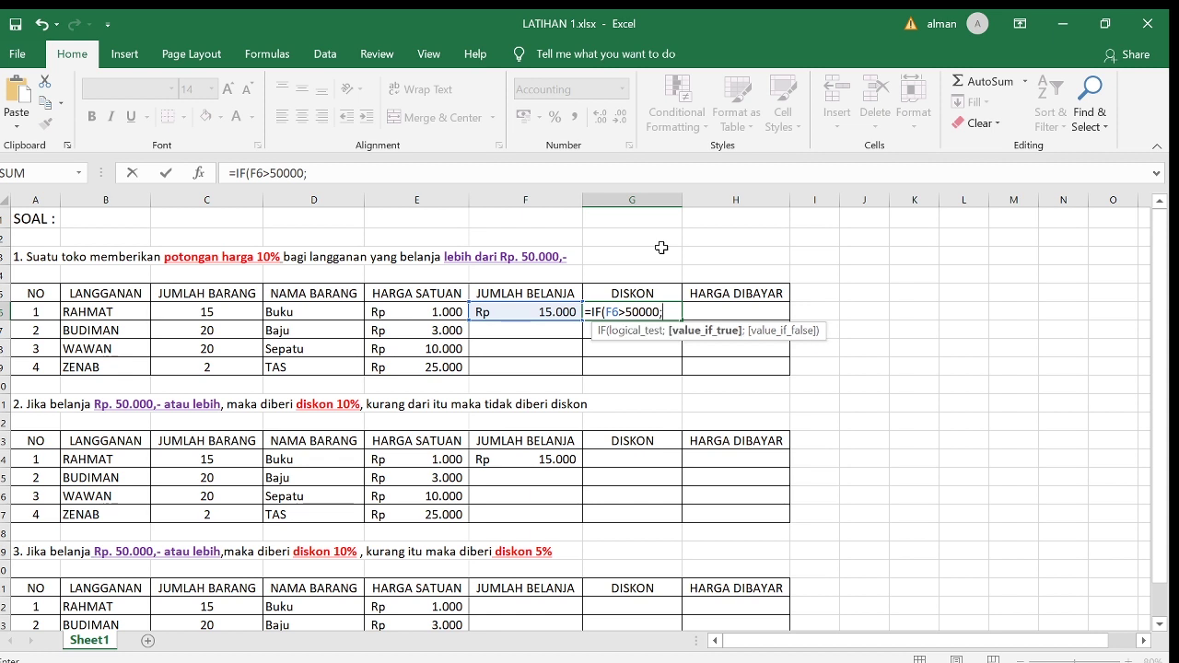
text(F6)
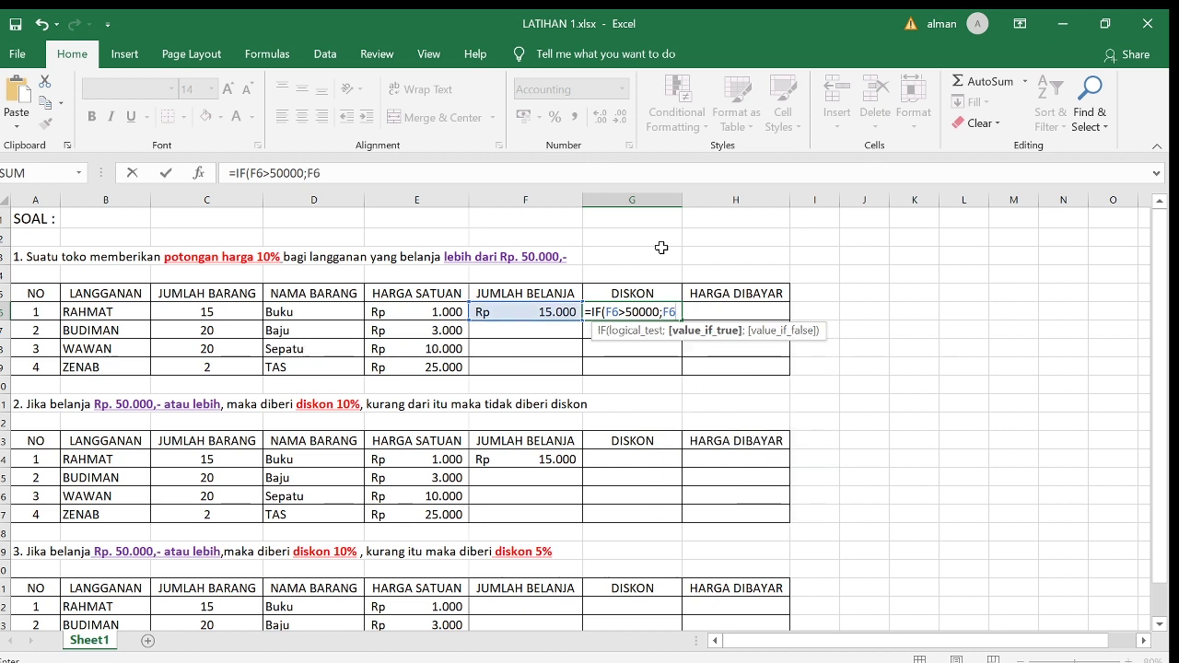
text(*10%)
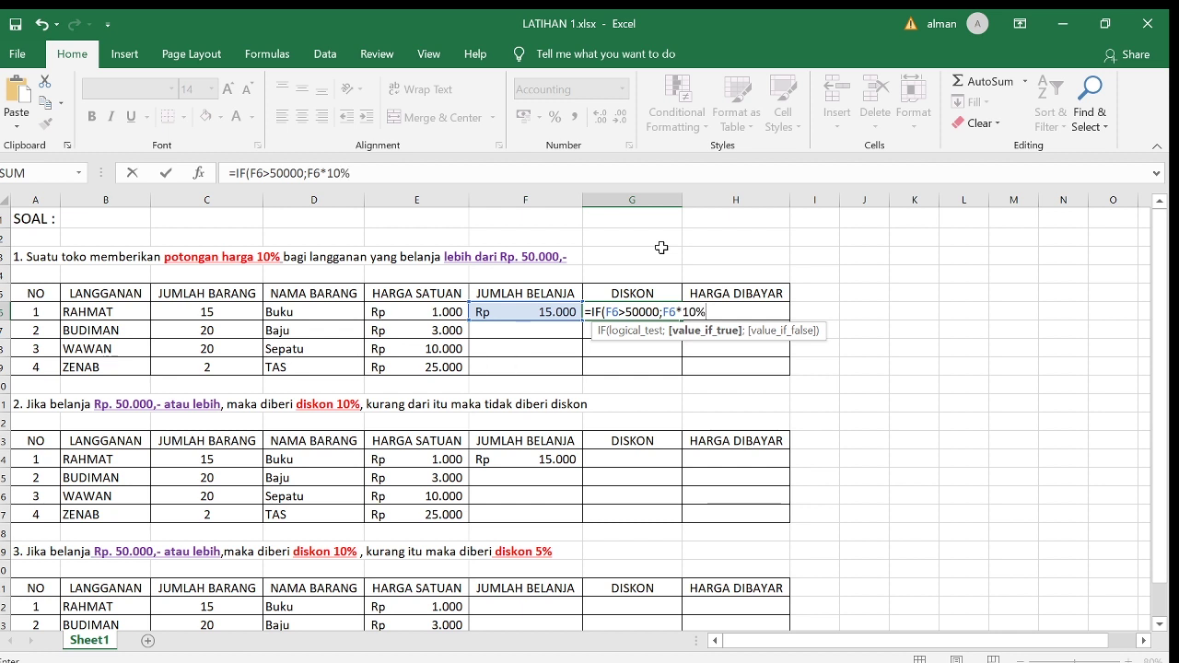
text(;)
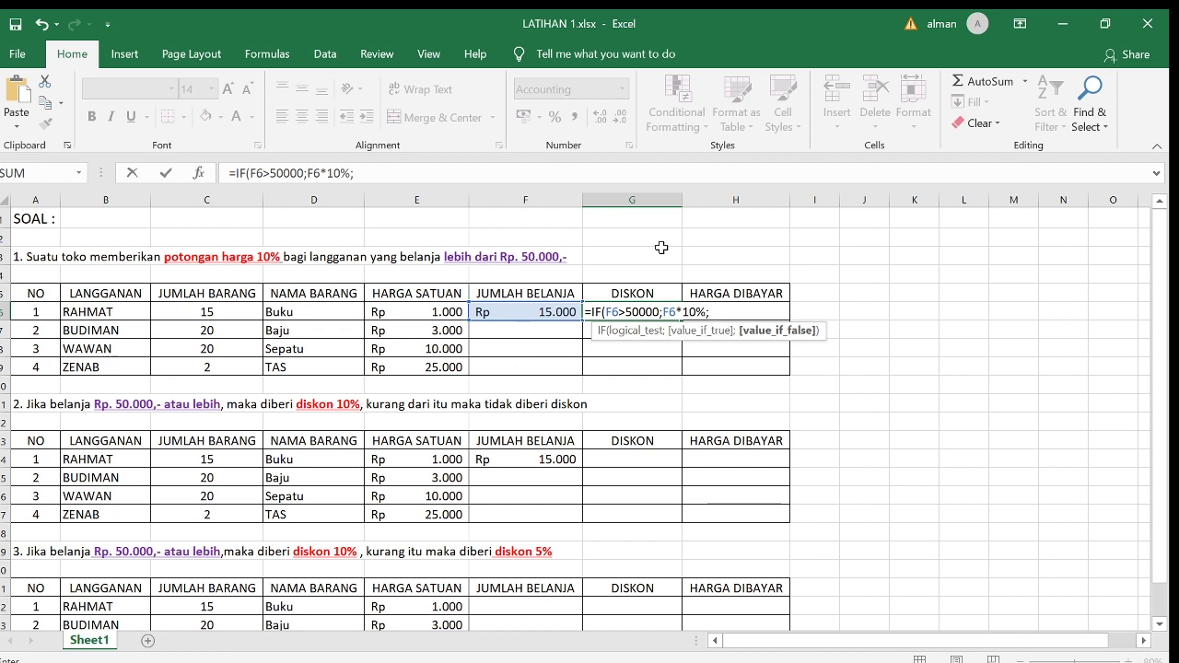
text( 0))
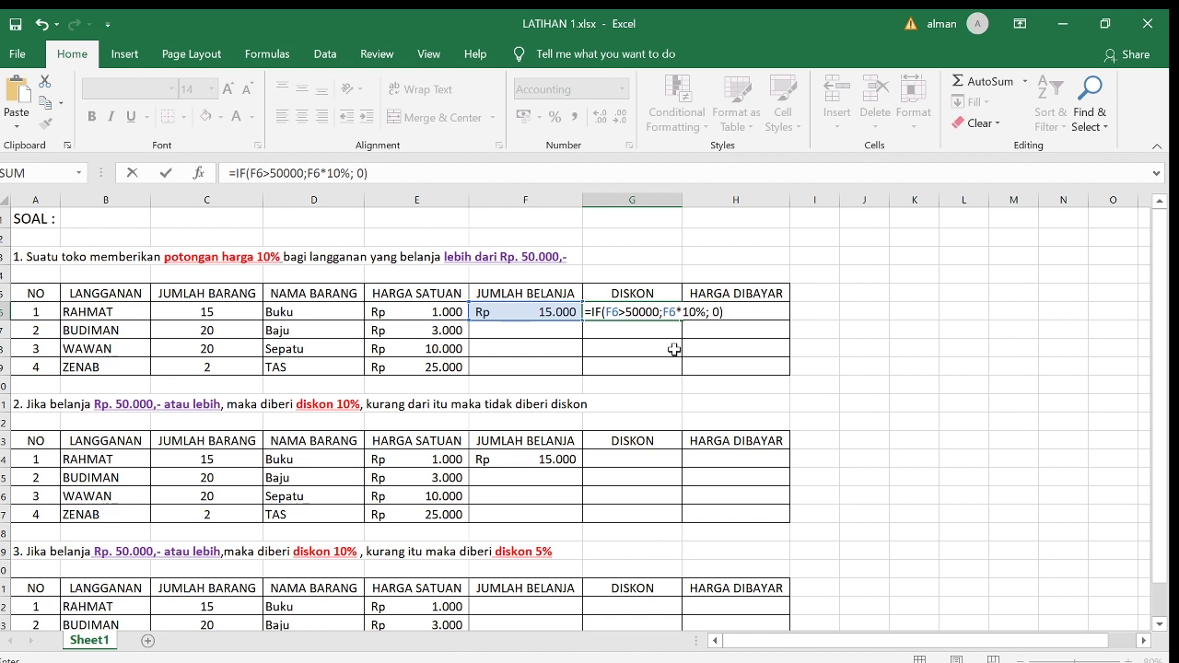
key(Return)
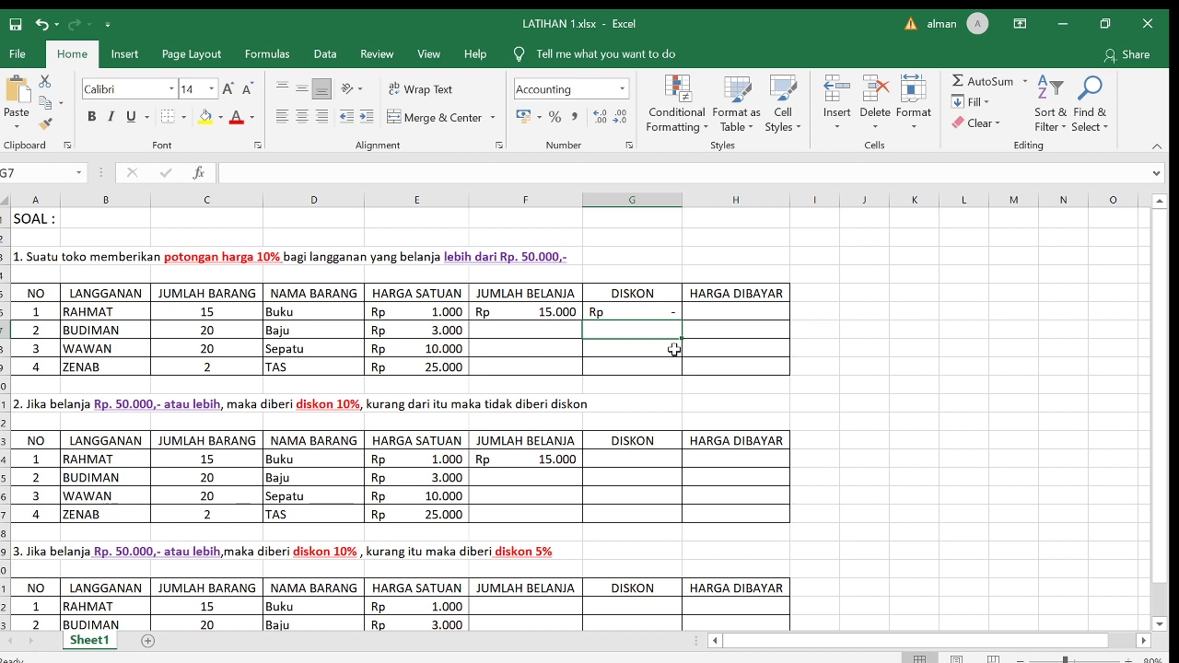
Calculate the first customer's HARGA DIBAYAR by entering =F6-G6 in cell H6
click(735, 312)
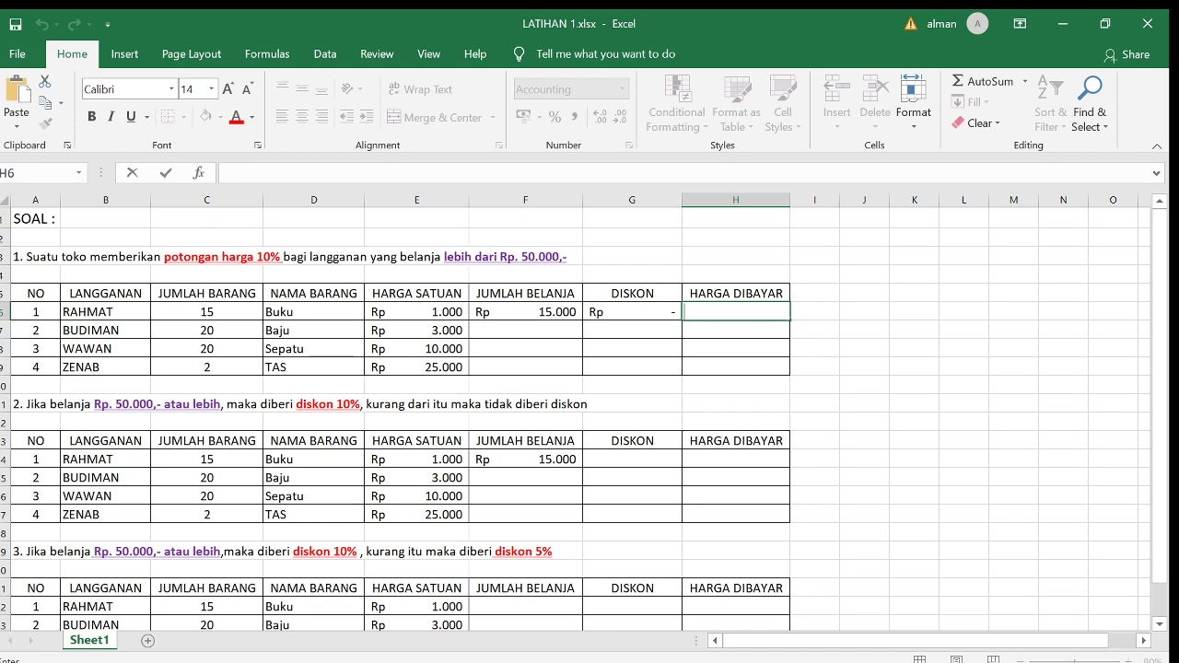
text(=)
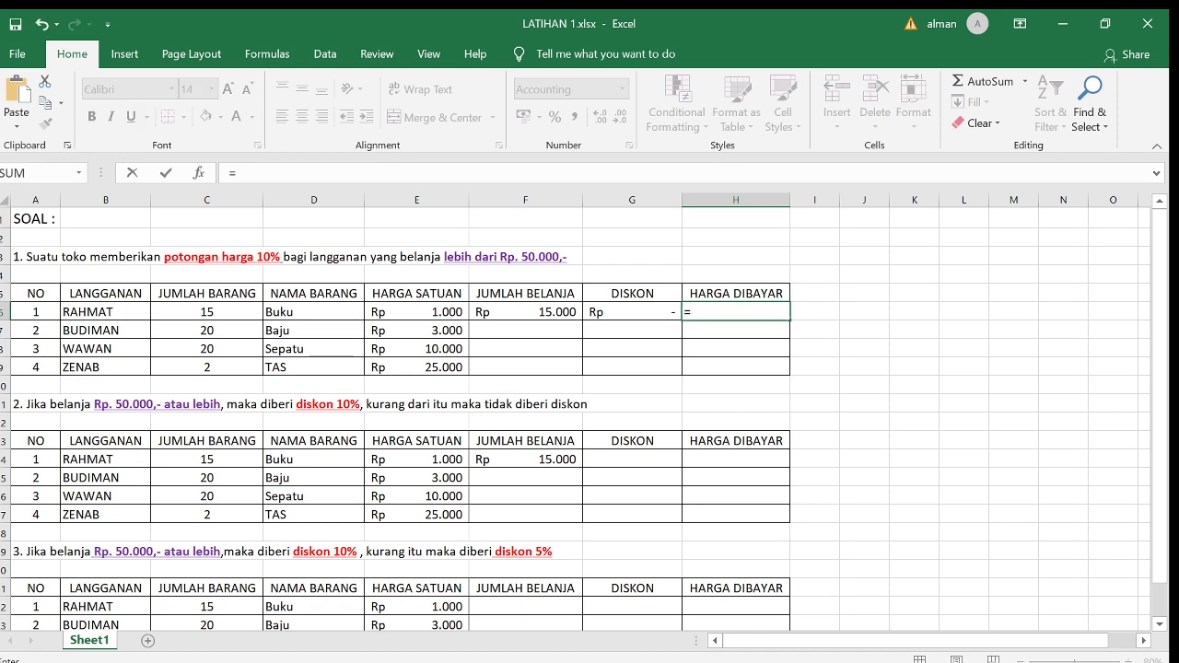
text(F6-)
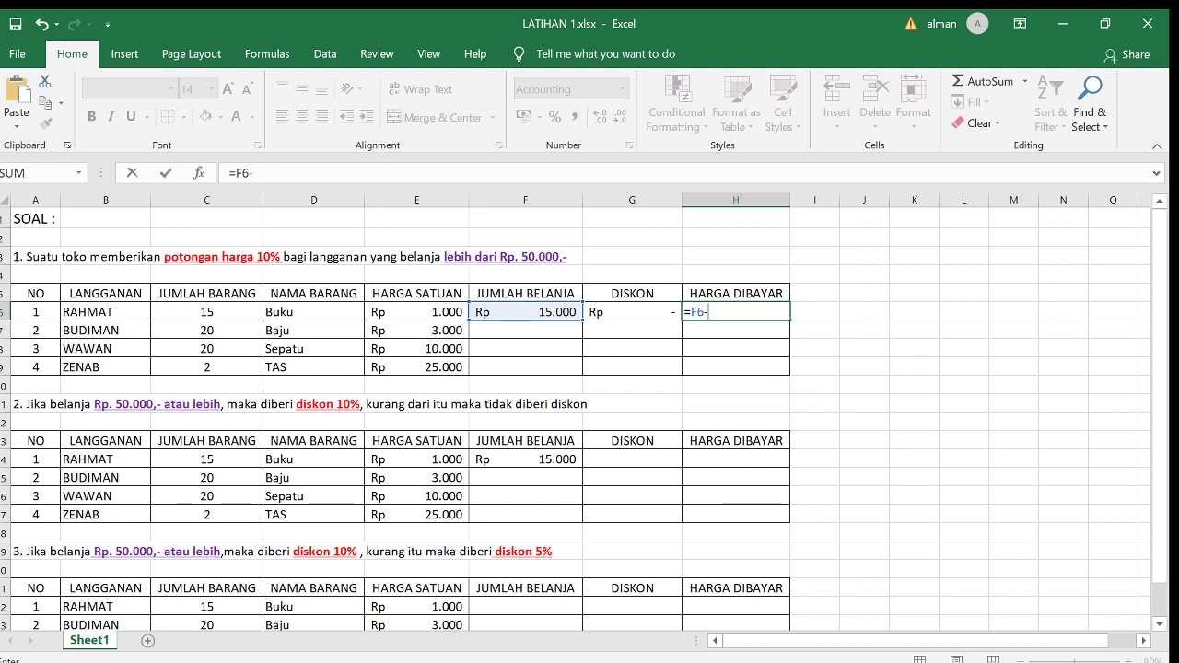
text(G6)
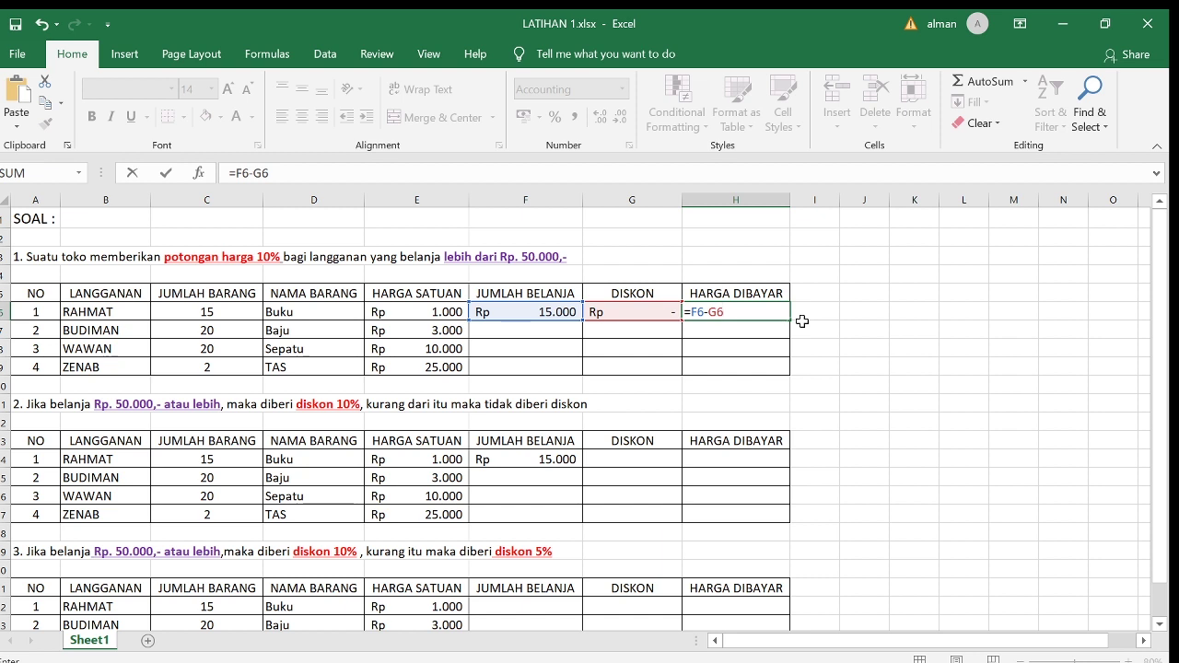
key(Return)
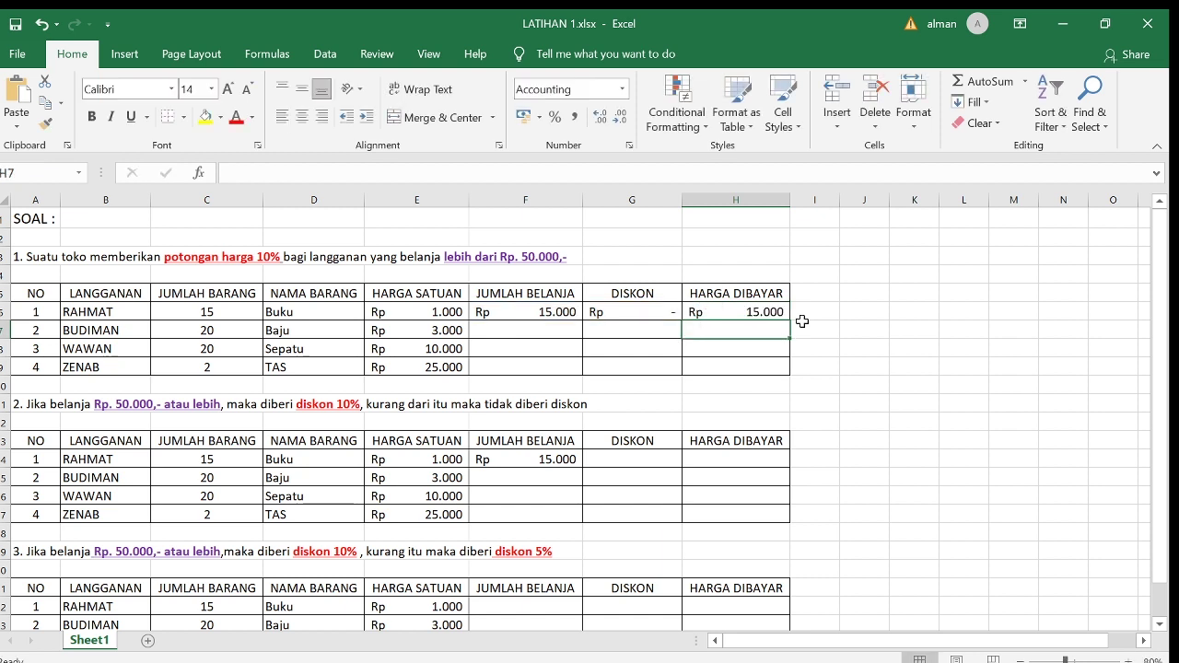
Fill the JUMLAH BELANJA, DISKON and HARGA DIBAYAR formulas from F6:H6 down through row 9
click(550, 313)
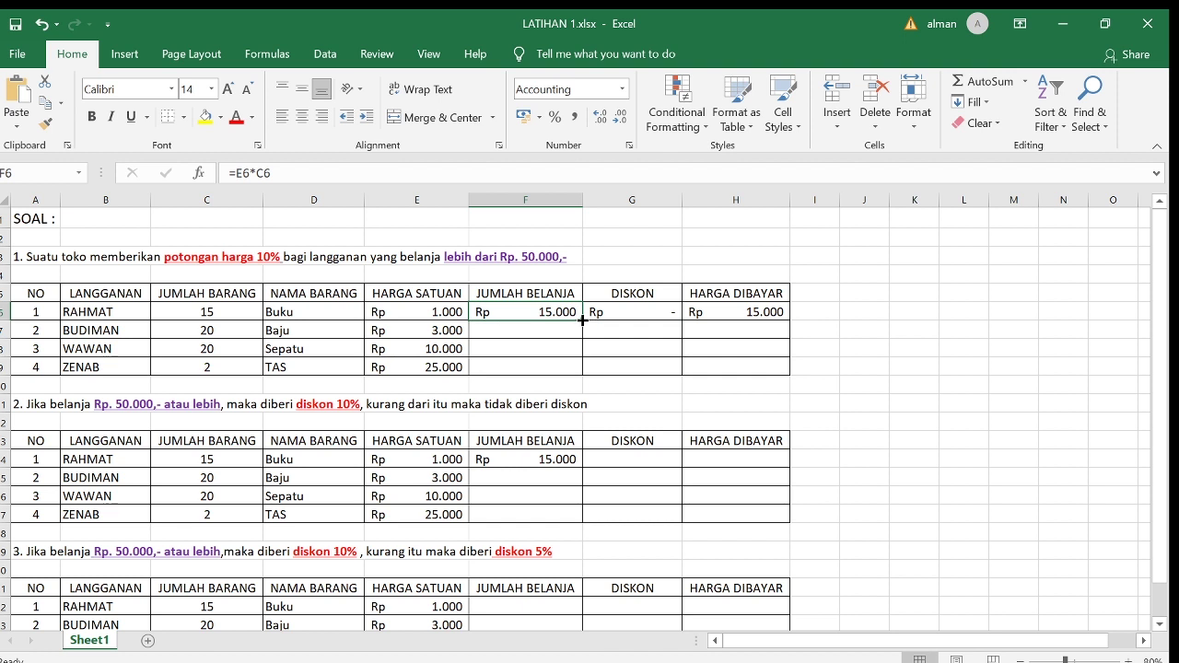
drag(581, 319, 581, 378)
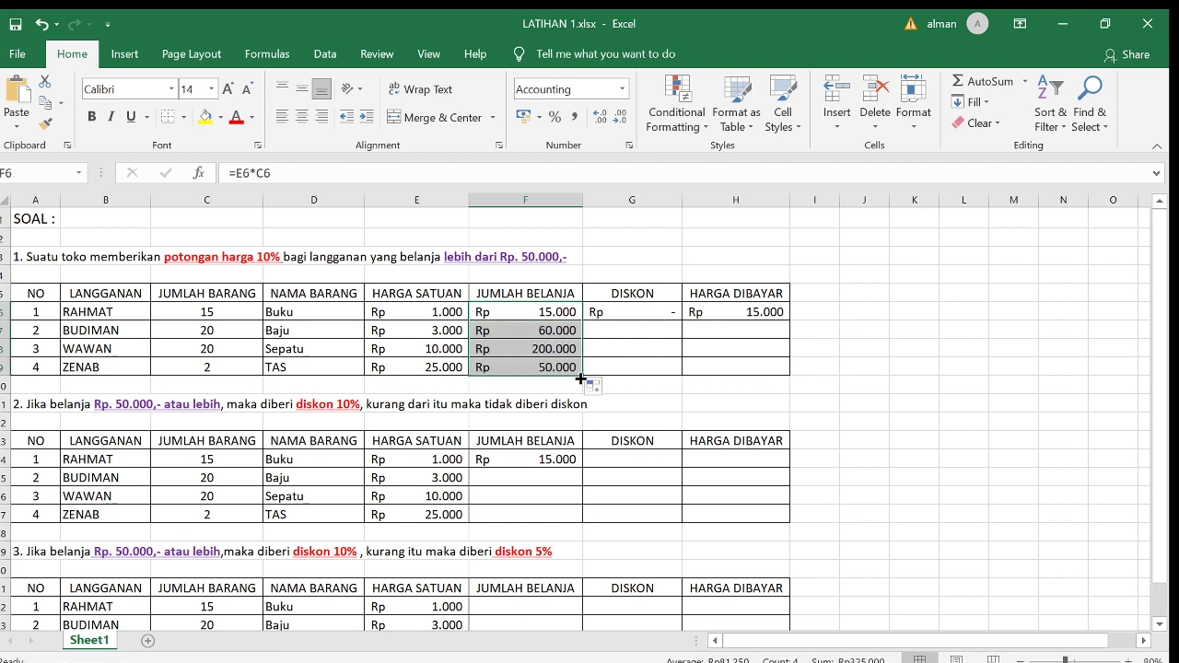
click(642, 312)
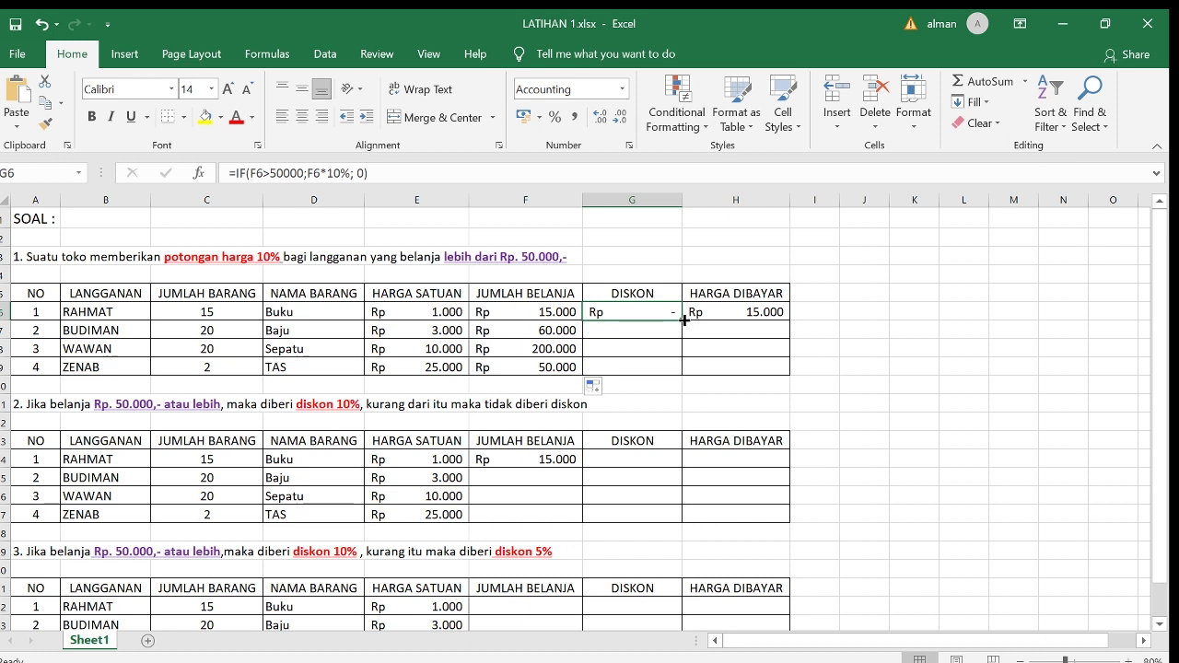
drag(686, 321, 681, 370)
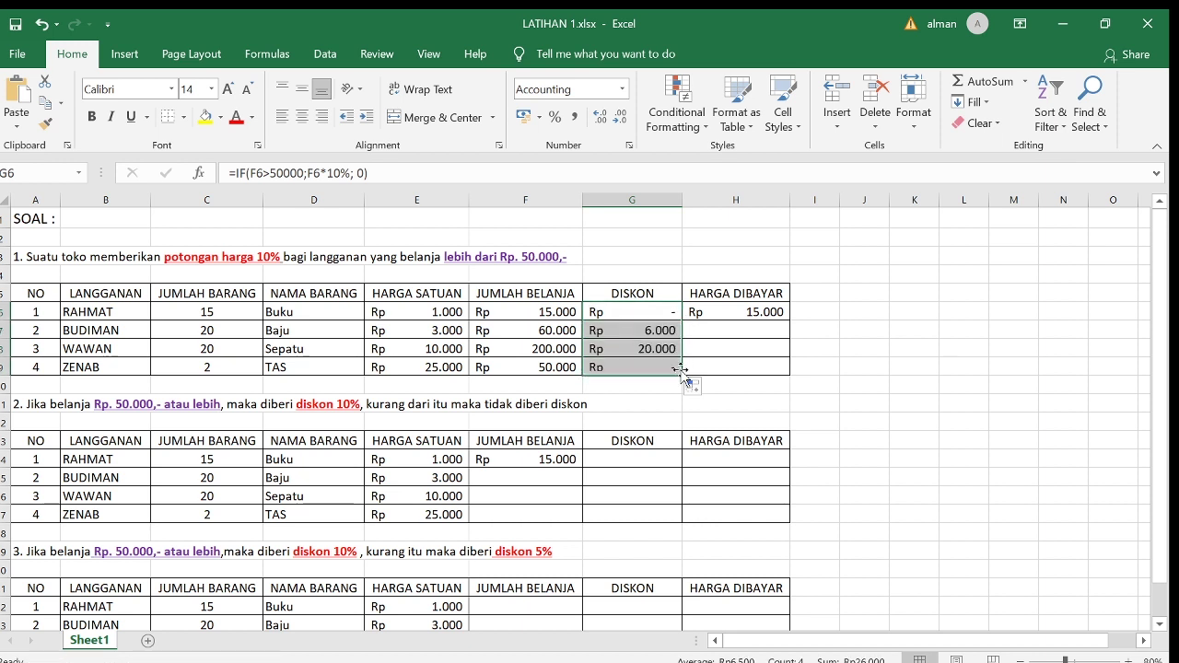
click(749, 312)
drag(789, 320, 791, 379)
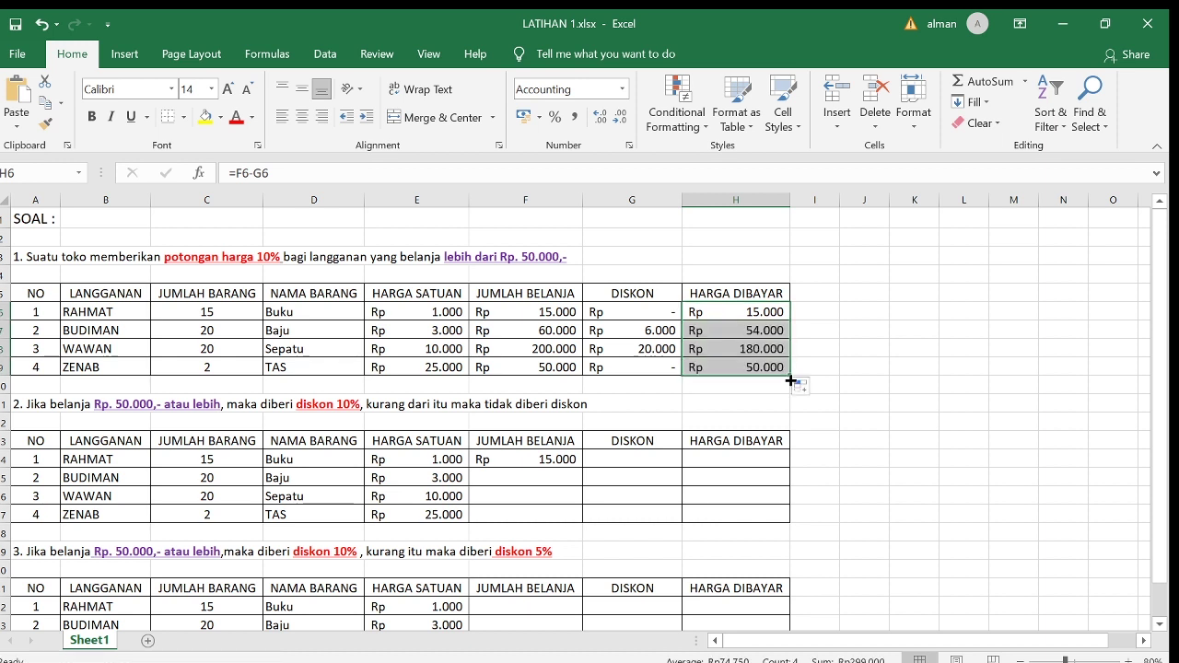
Clear JUMLAH BELANJA cell F14 in table 2 and re-enter the first customer's formula as =E14*C14
click(550, 461)
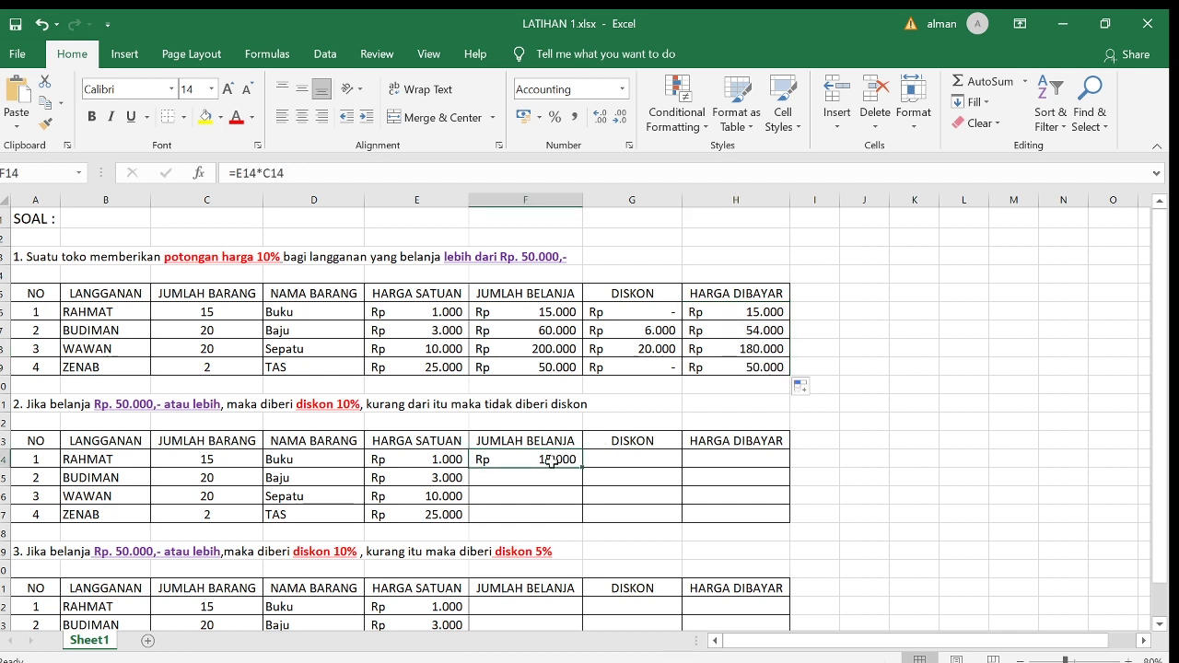
double_click(553, 461)
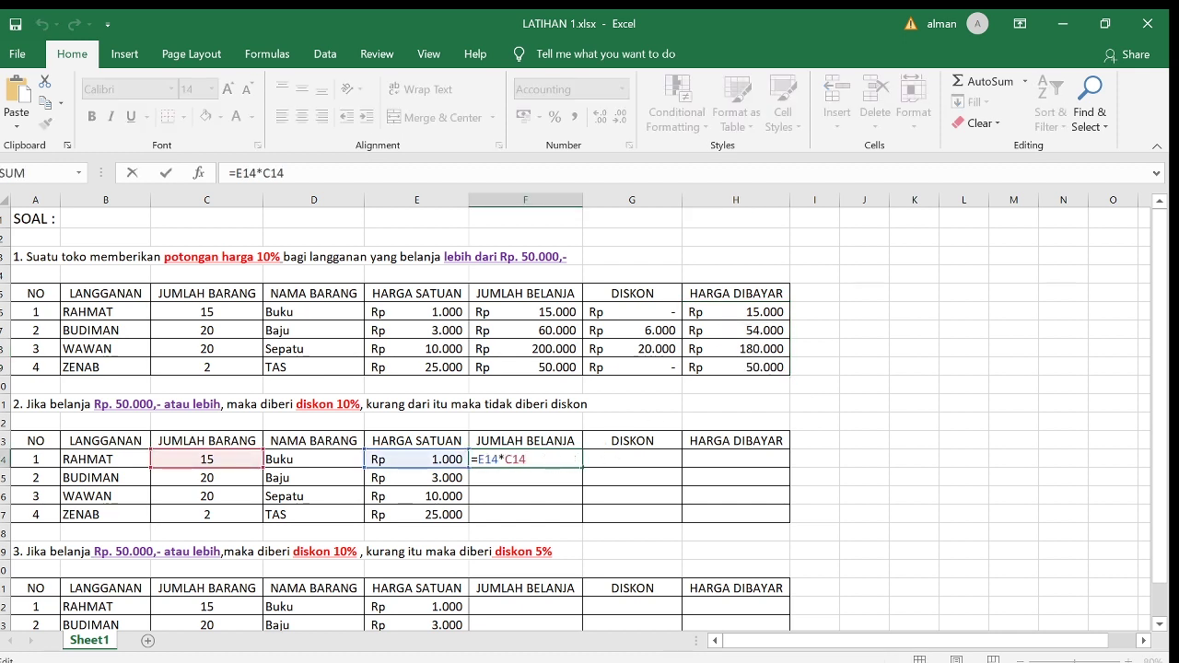
key(BackSpace)
key(BackSpace)
key(BackSpace)
key(BackSpace)
key(BackSpace)
key(BackSpace)
key(BackSpace)
key(BackSpace)
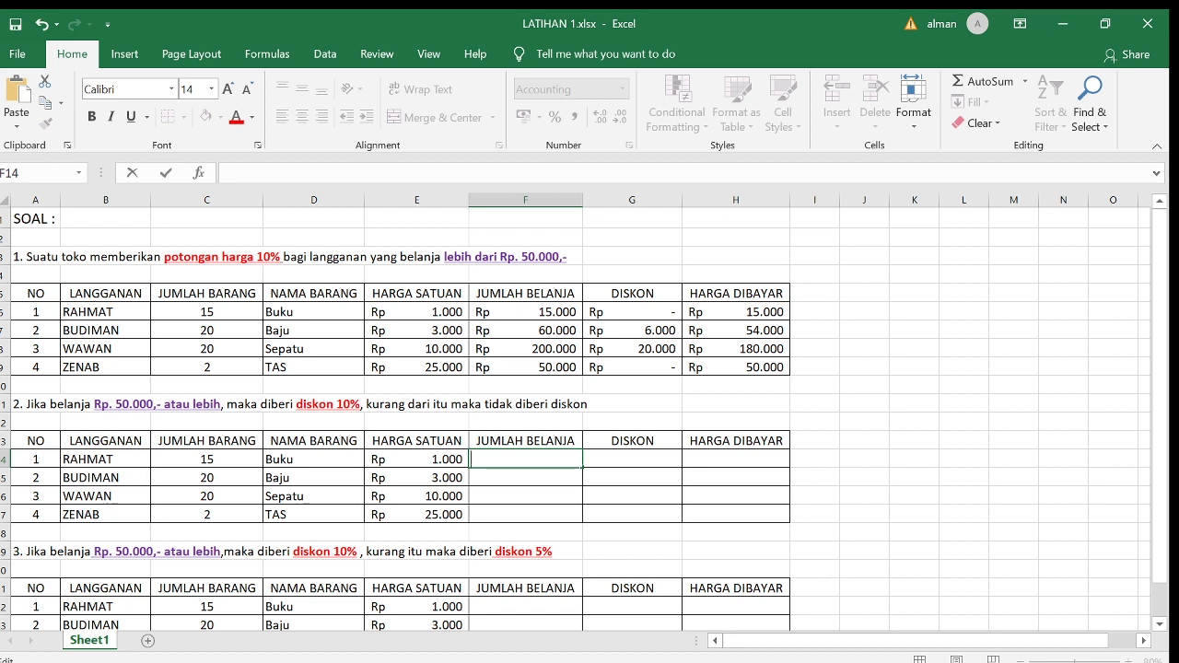
text(=)
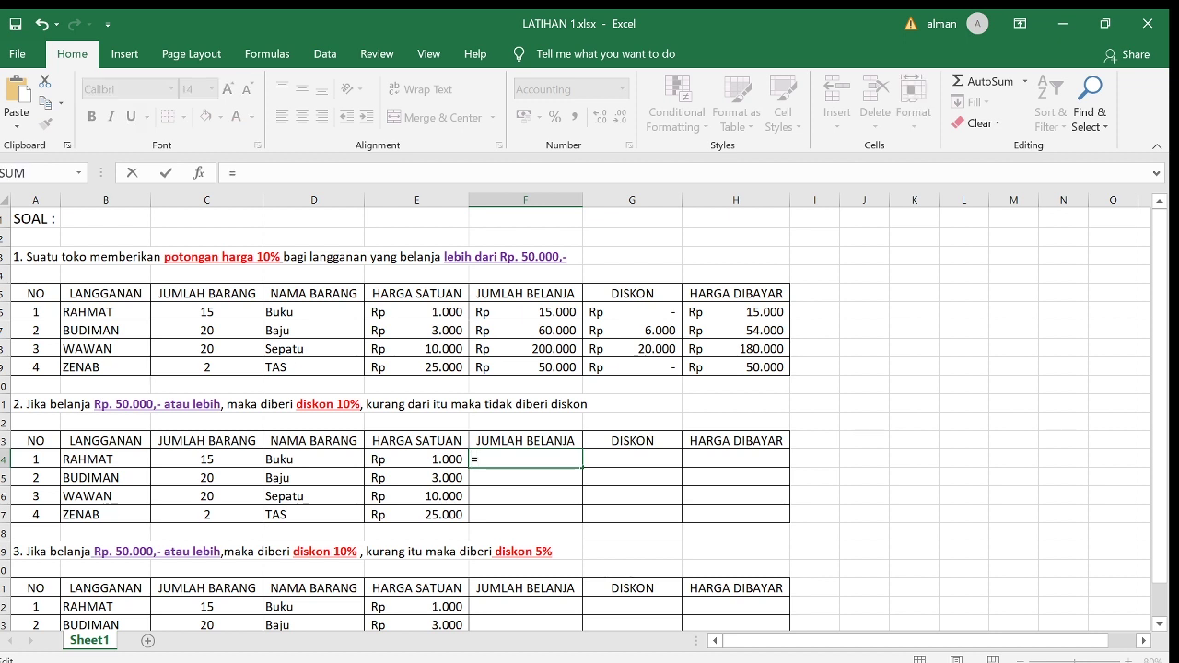
text(E14)
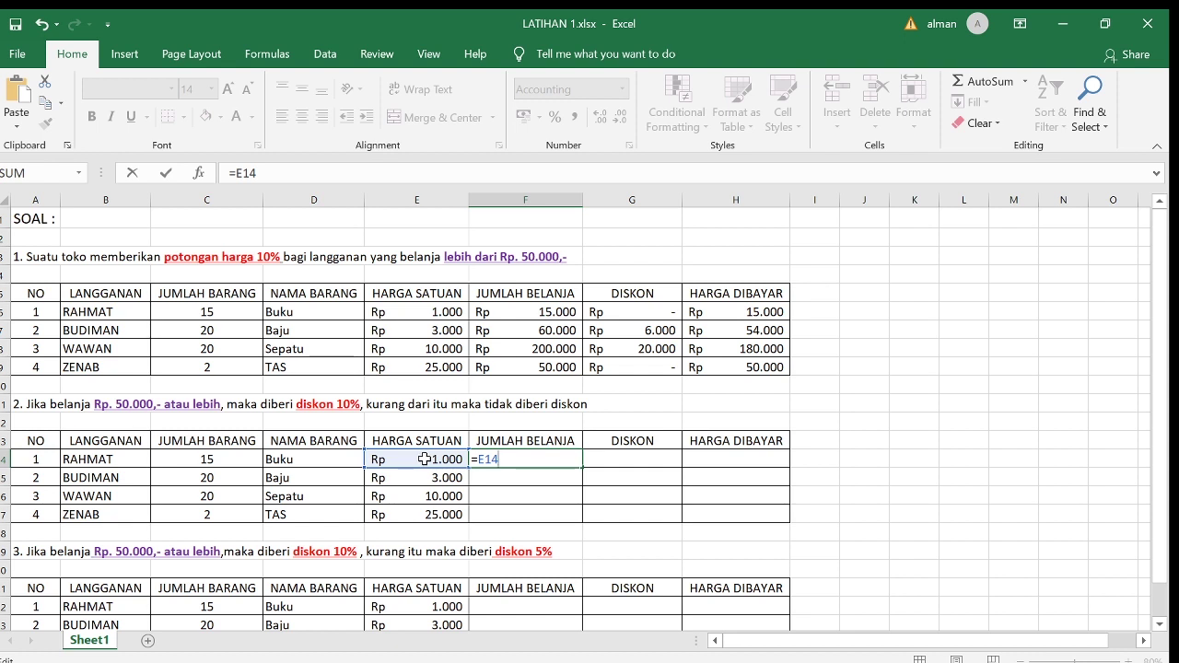
text(*C14)
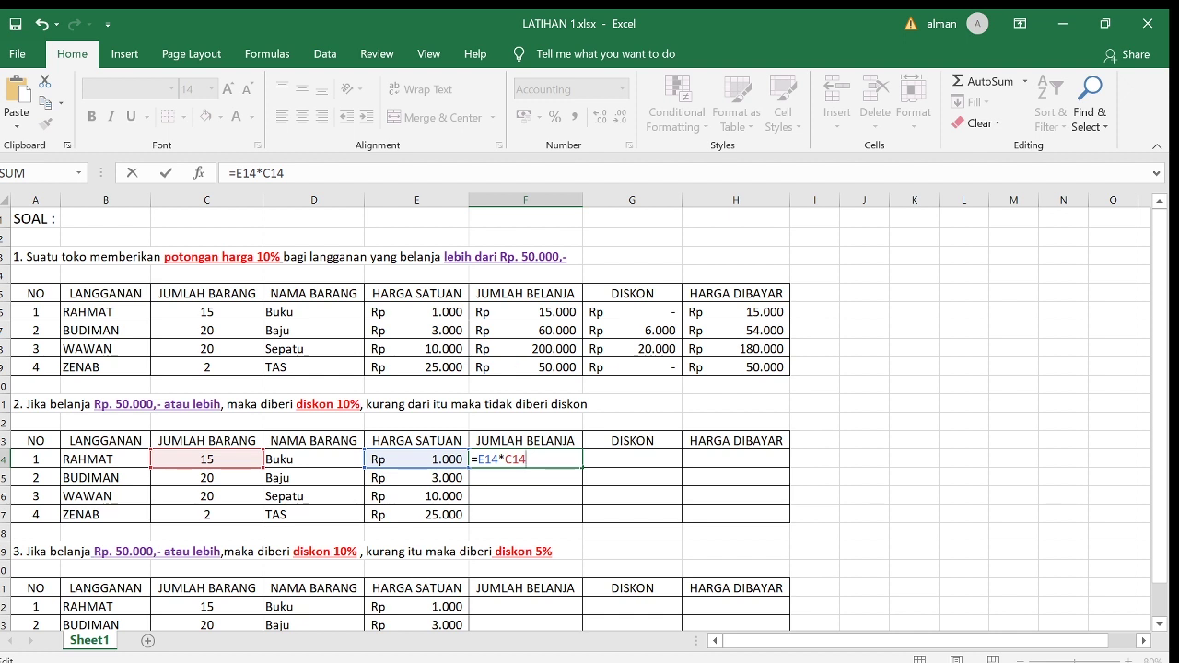
key(Return)
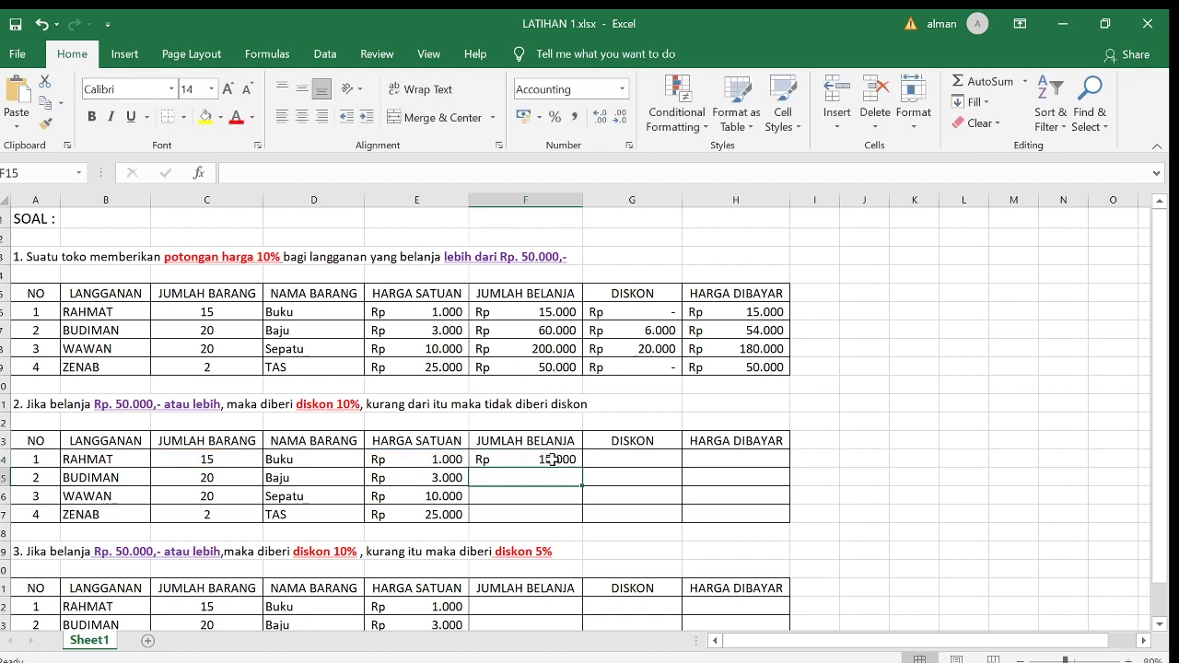
Enter the discount formula =IF(F14>=50000; F14*10%; 0) in DISKON cell G14 of table 2
click(635, 460)
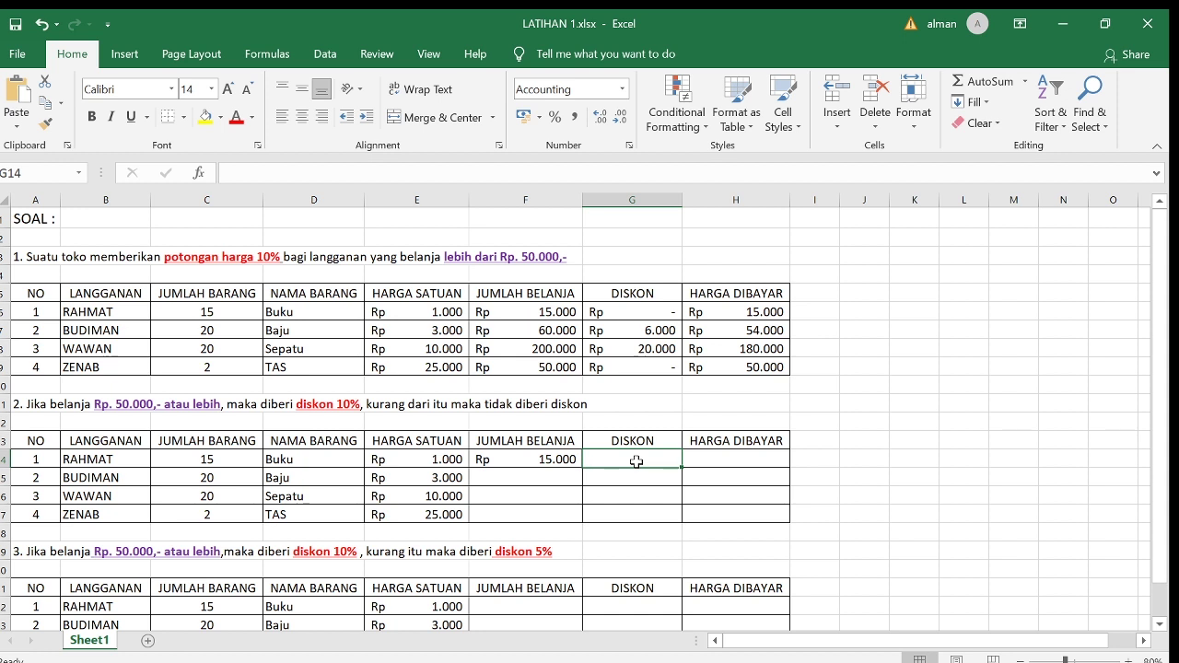
double_click(636, 462)
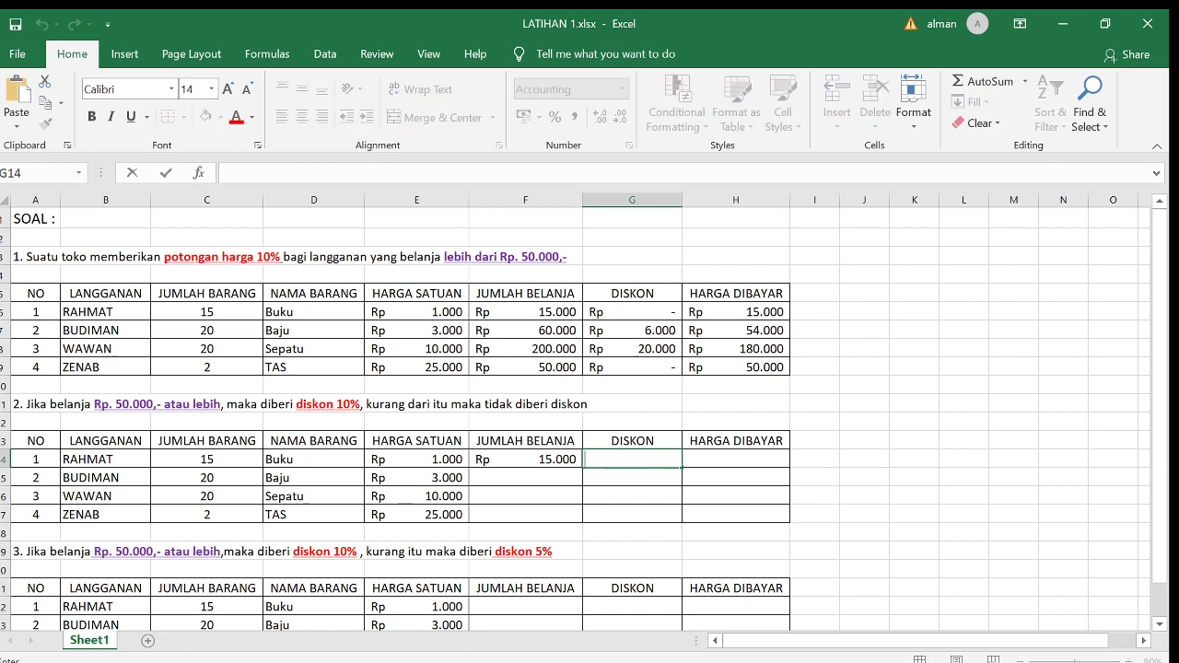
text(=I)
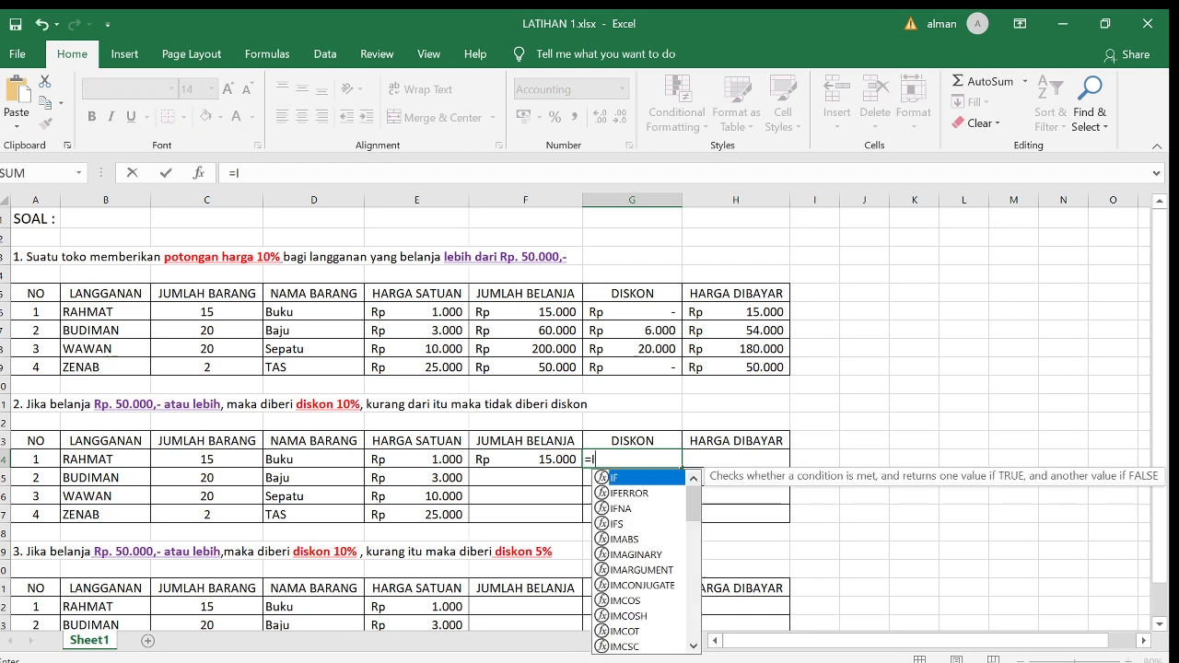
text(F()
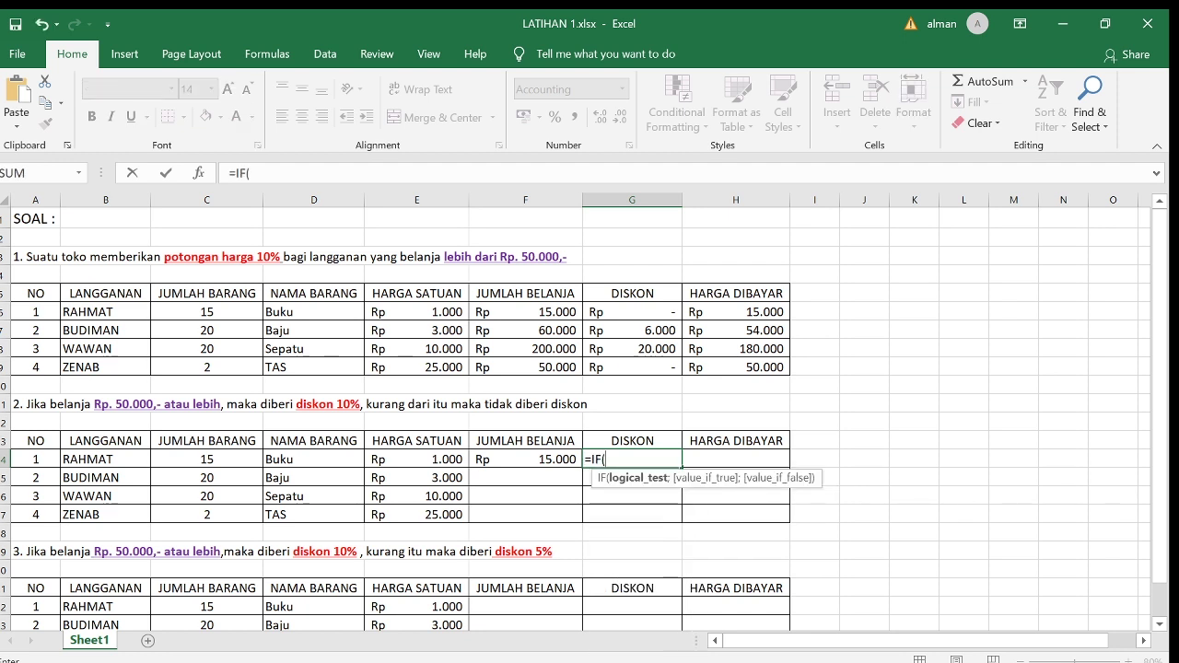
text(F14)
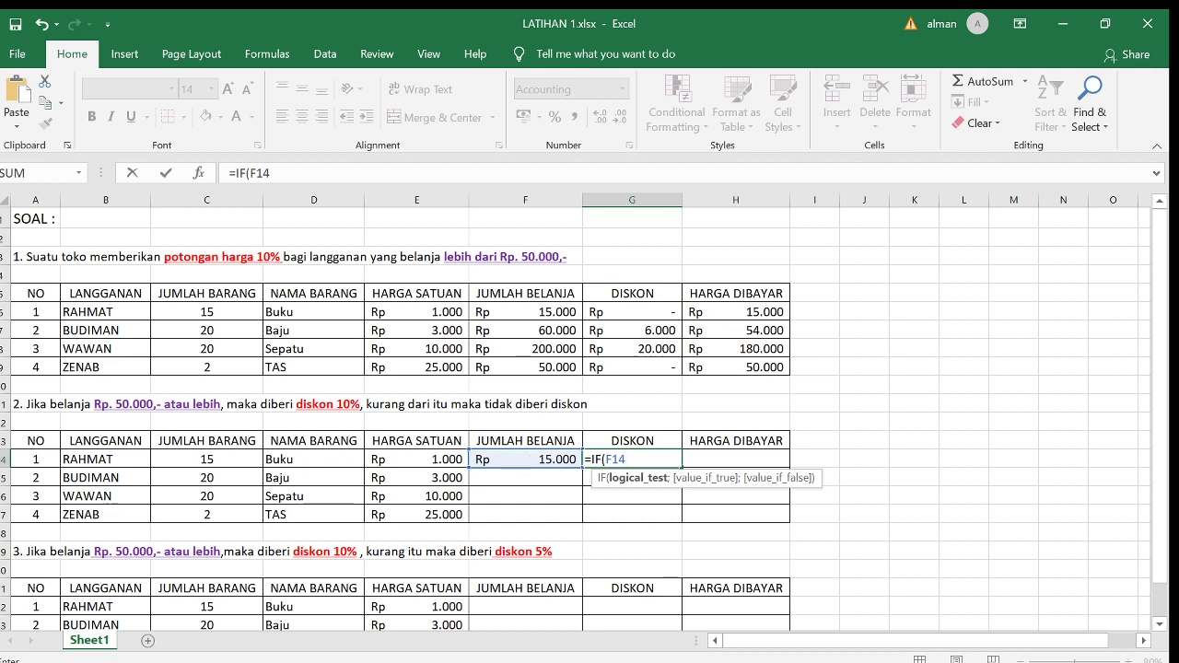
text(>=50000)
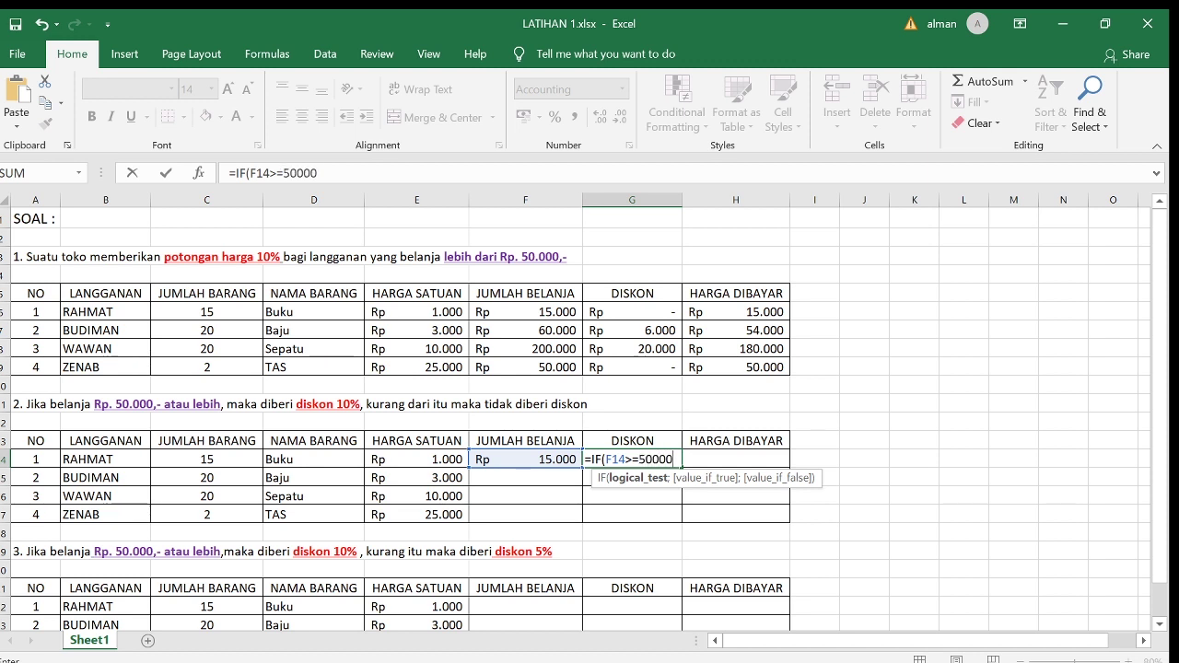
text(;)
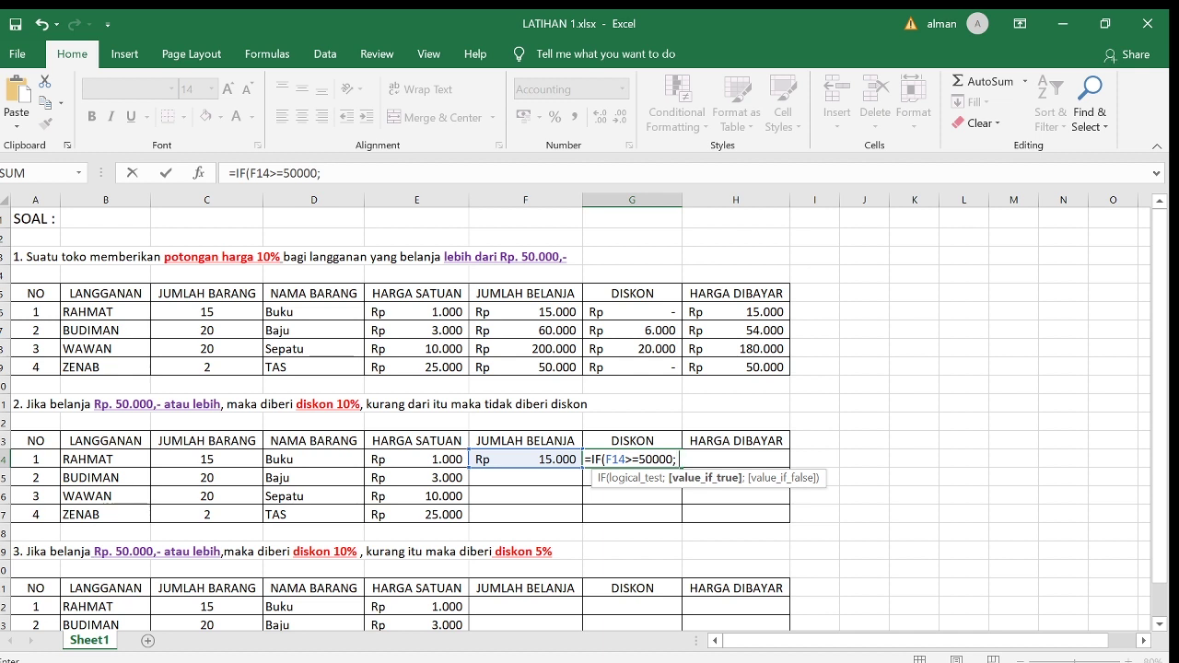
text( F14)
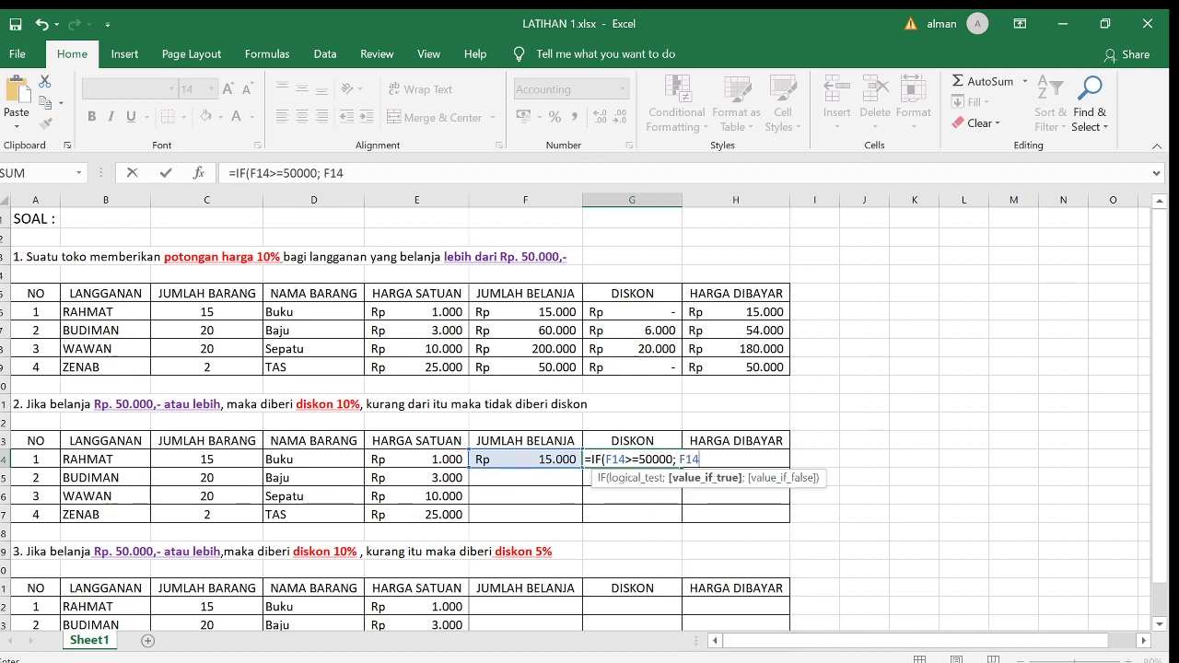
text(*10%)
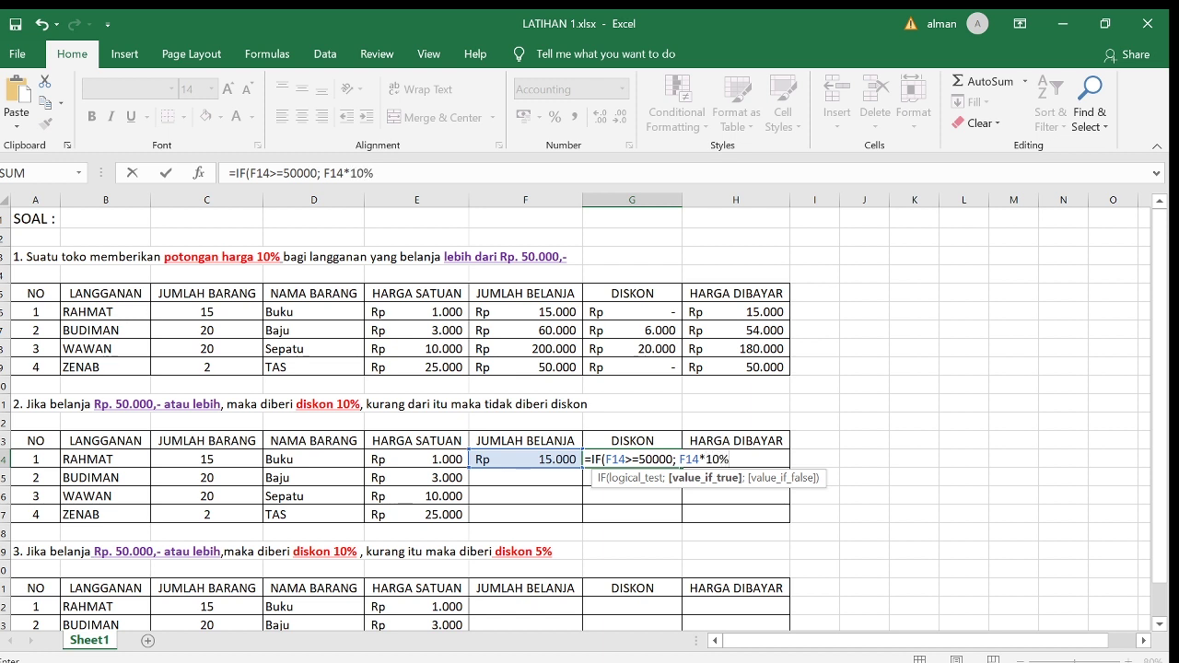
text(;)
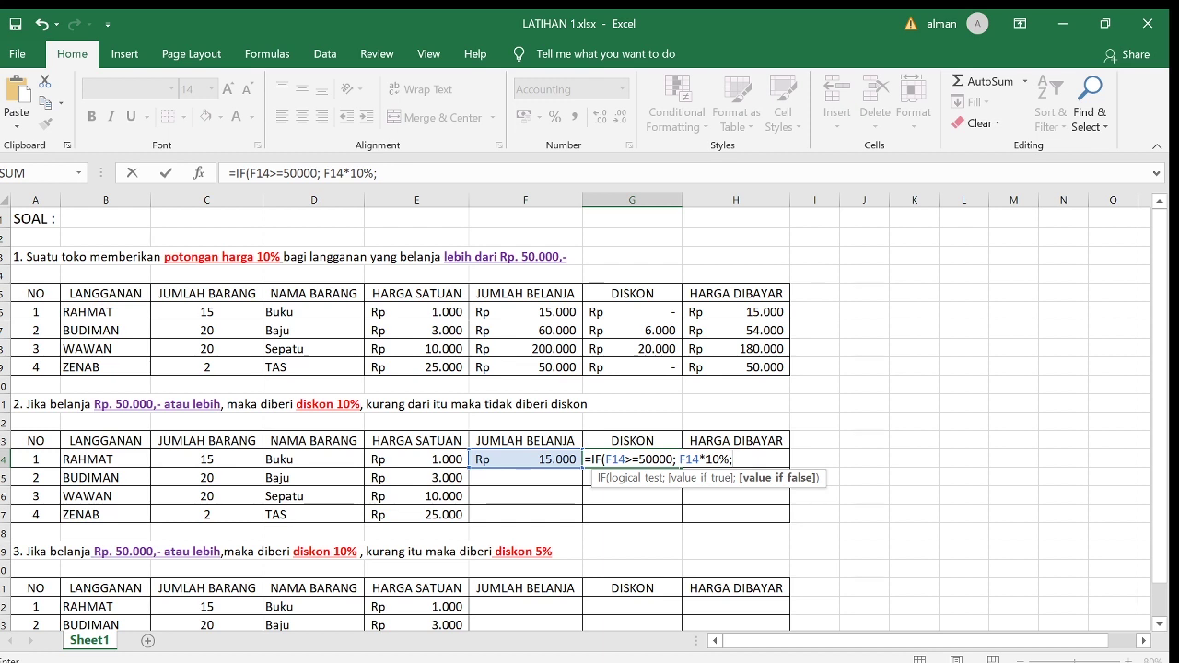
text( 0))
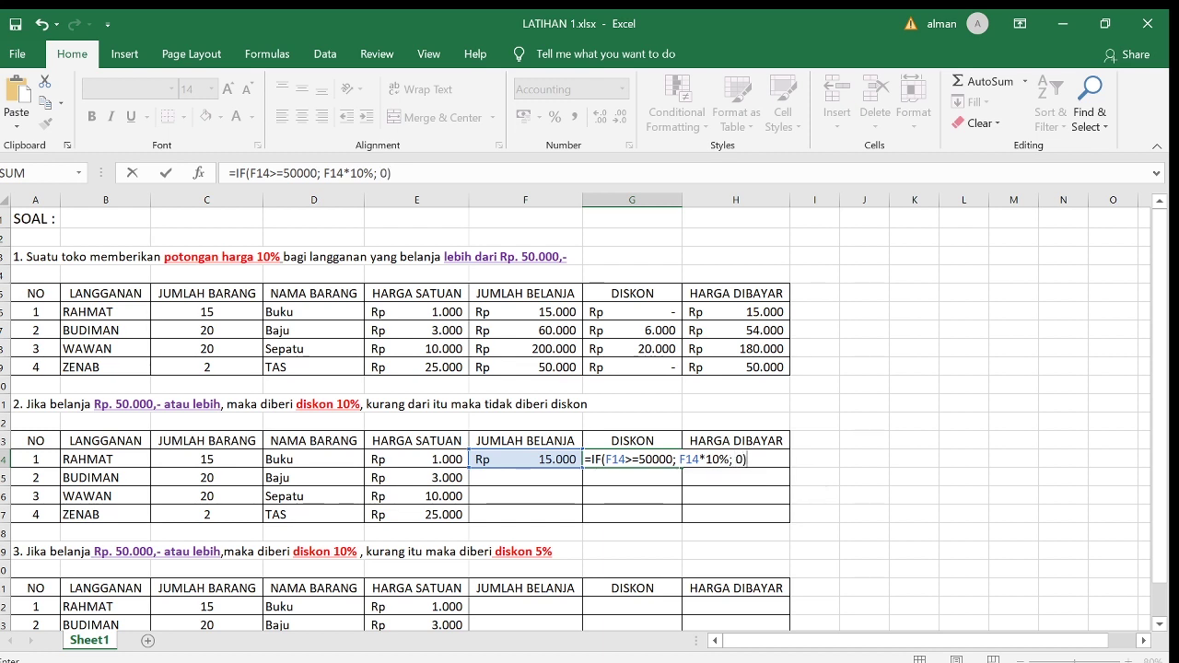
key(Return)
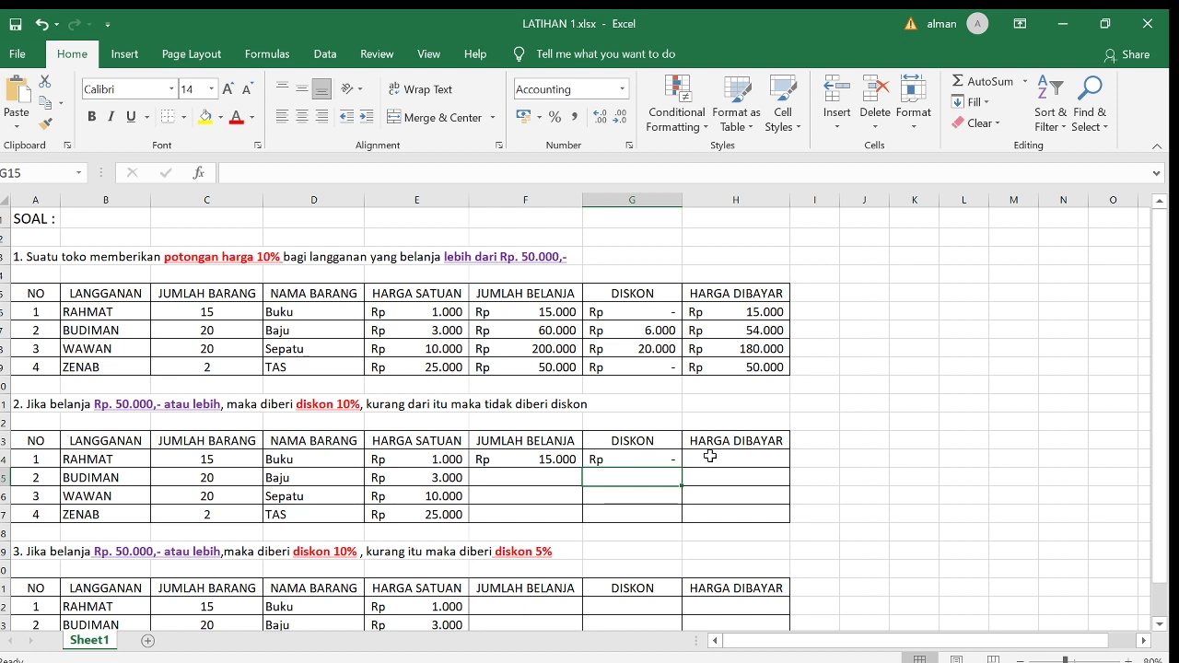
Calculate the first customer's HARGA DIBAYAR in table 2 by entering =F14-G14 in cell H14
click(710, 456)
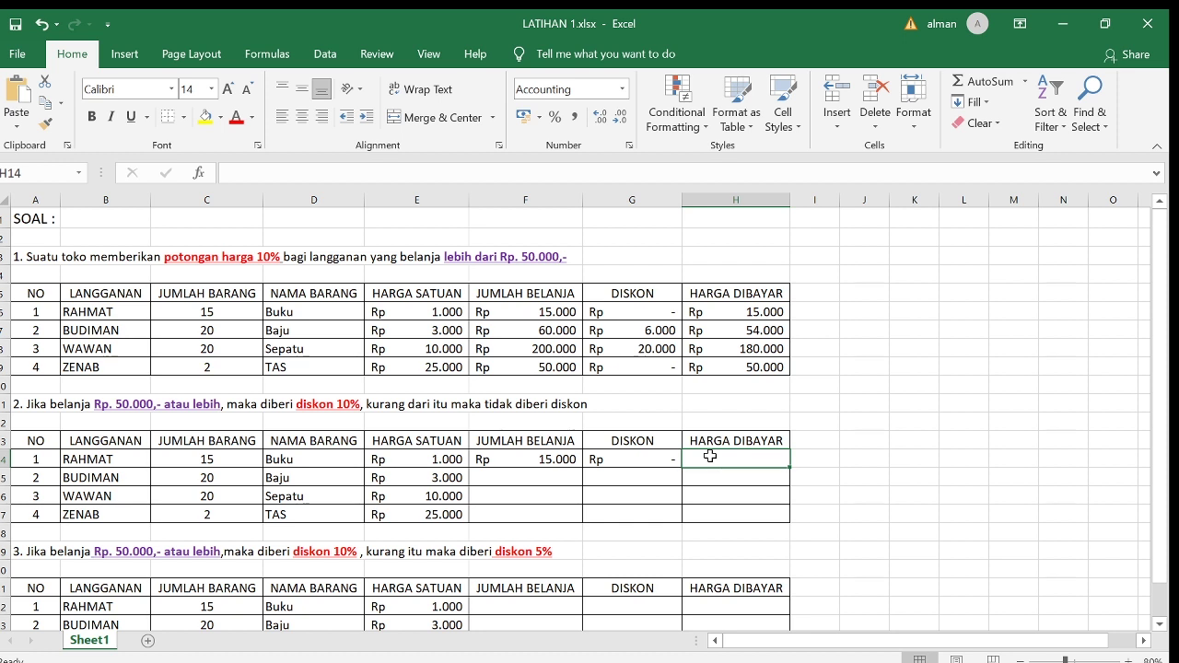
double_click(710, 456)
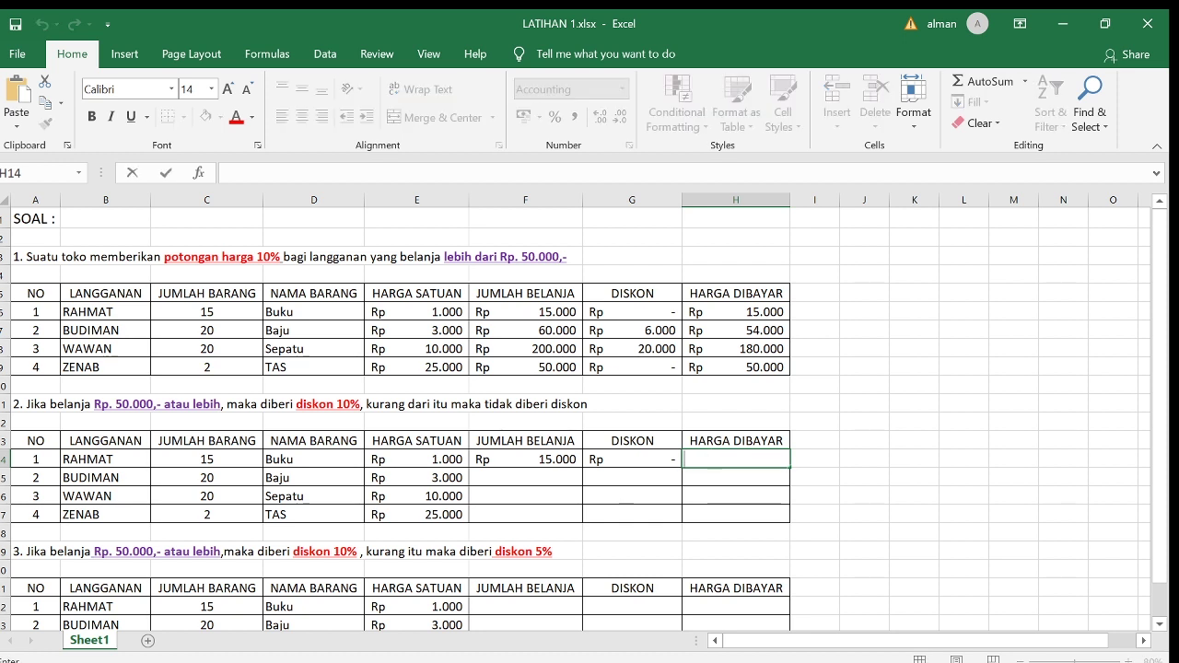
text(=)
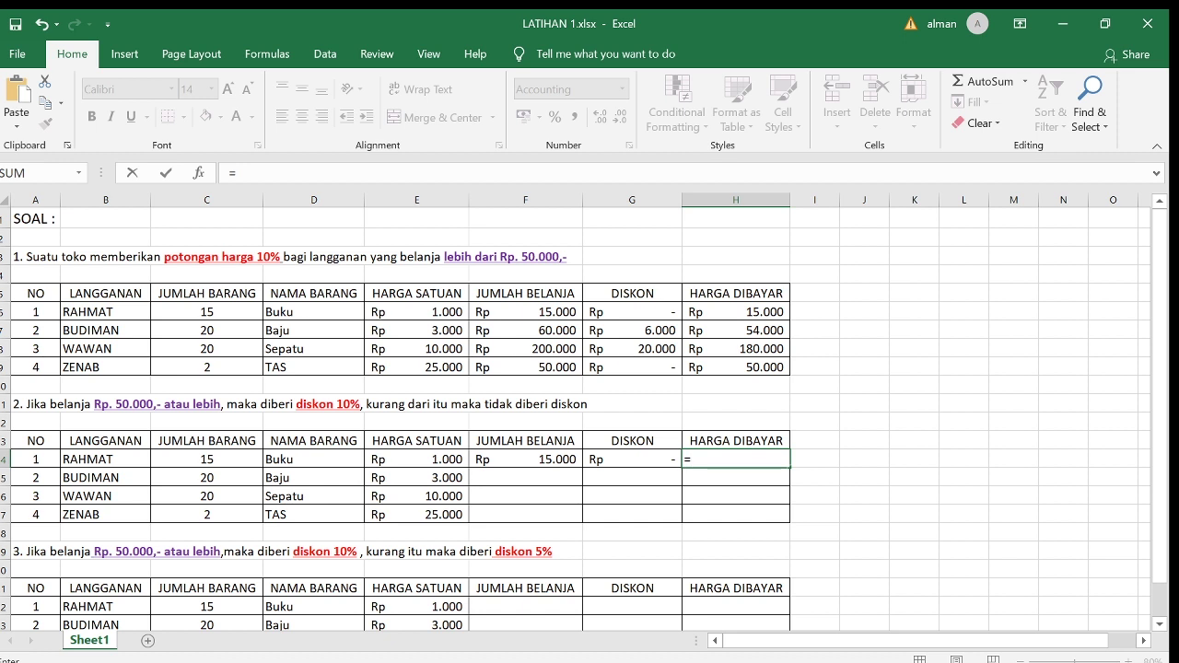
text(F)
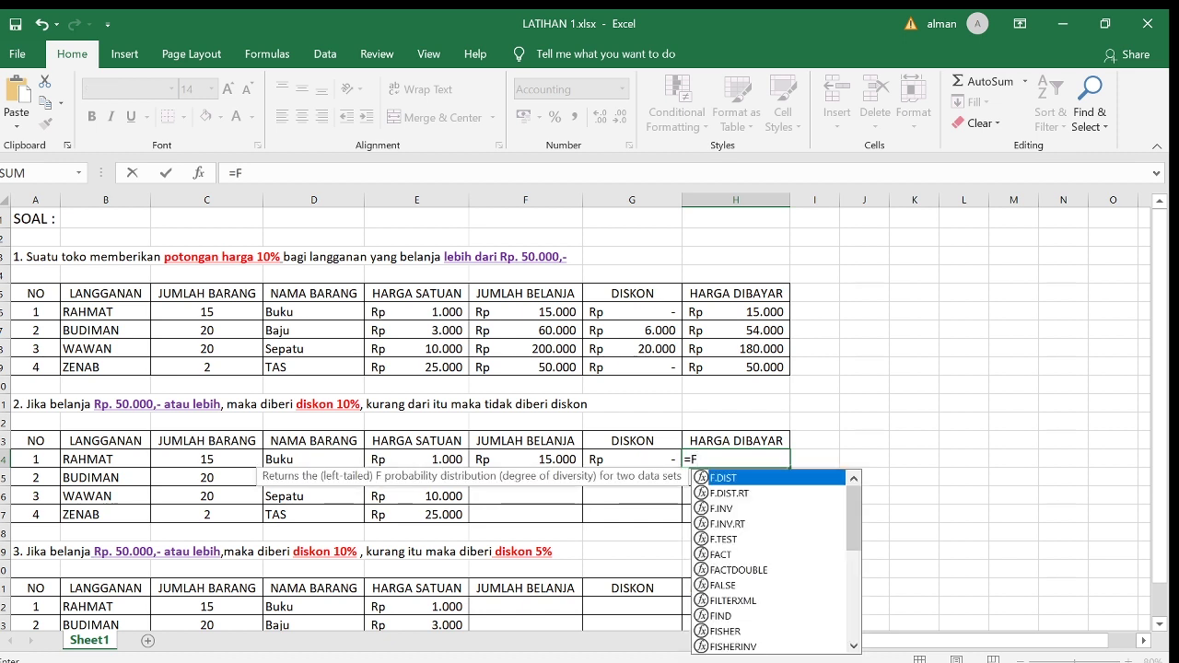
text(14)
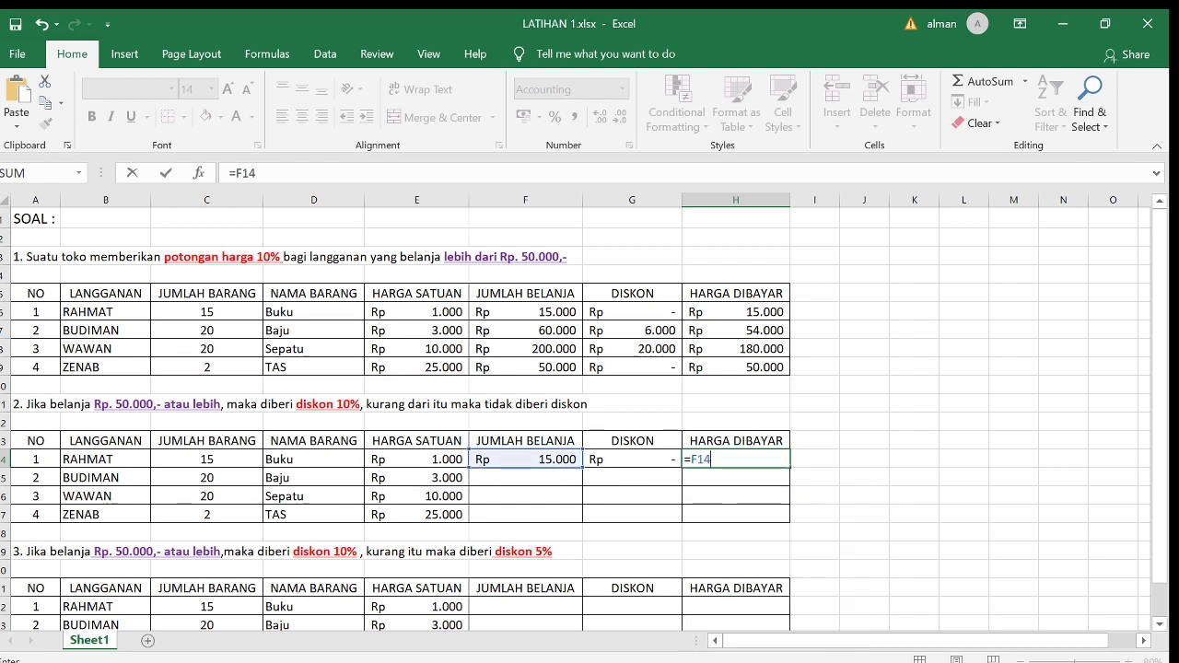
text(-G14)
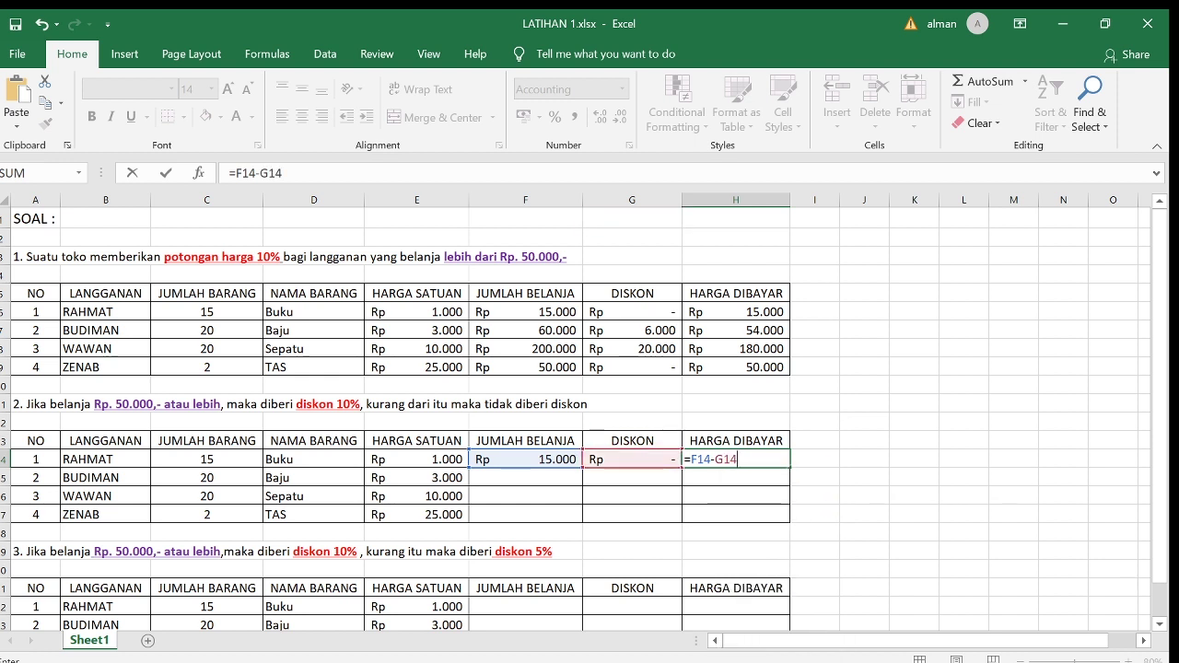
key(Return)
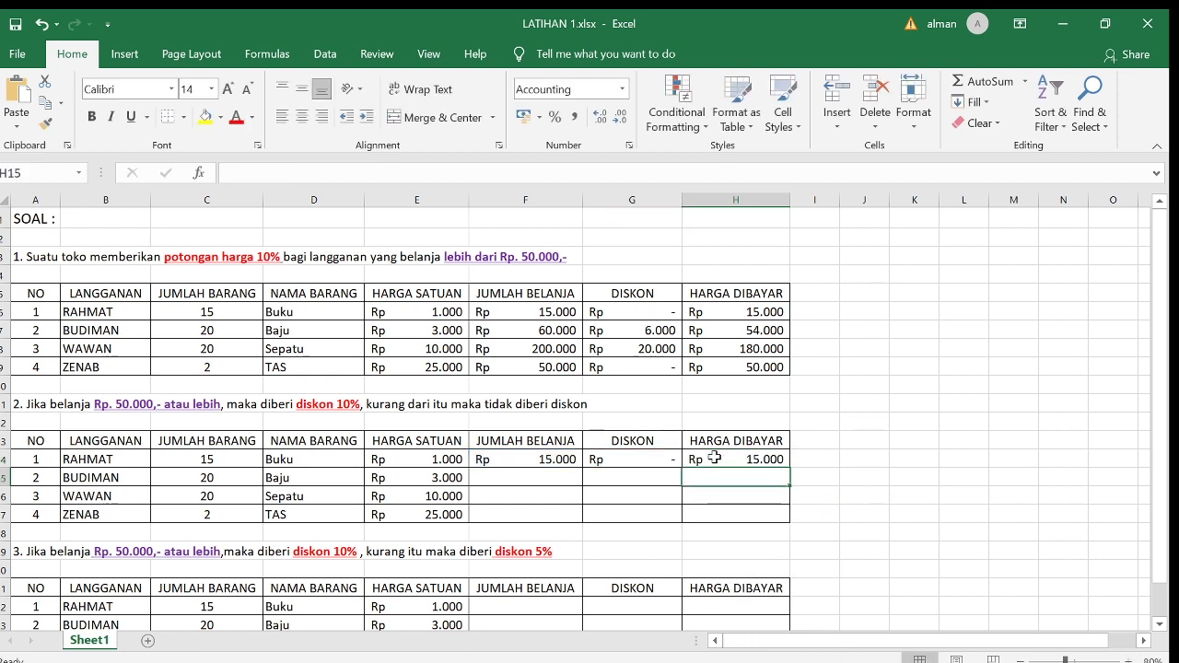
Fill the JUMLAH BELANJA, DISKON and HARGA DIBAYAR formulas from F14:H14 down through row 17
click(714, 458)
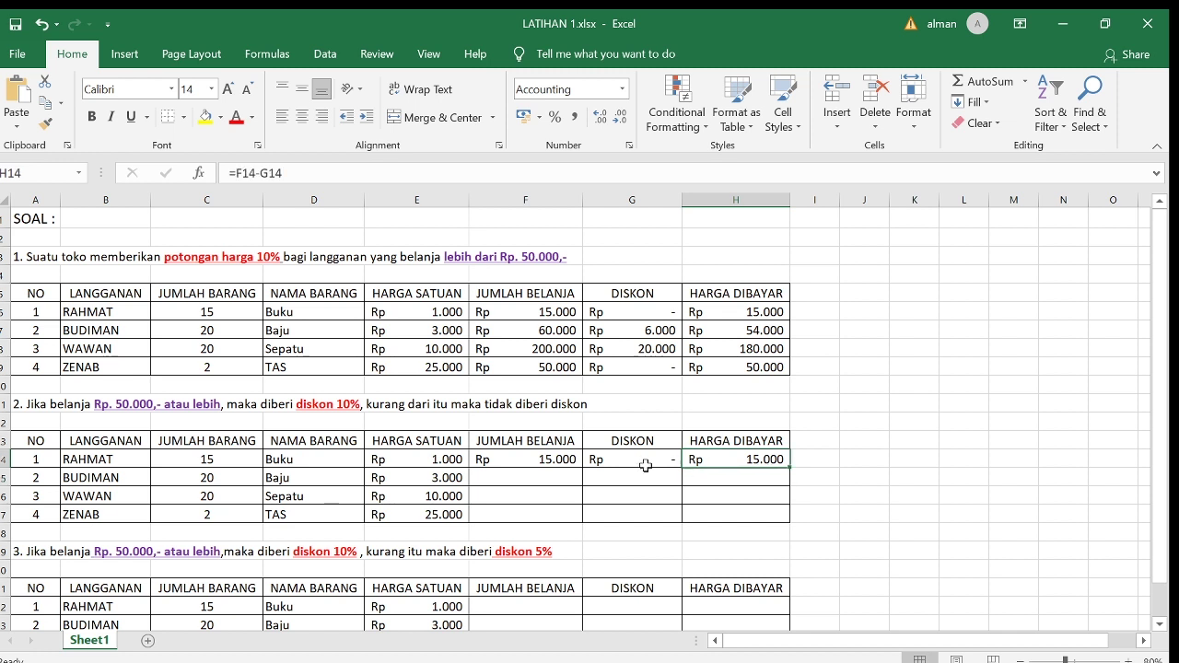
click(547, 458)
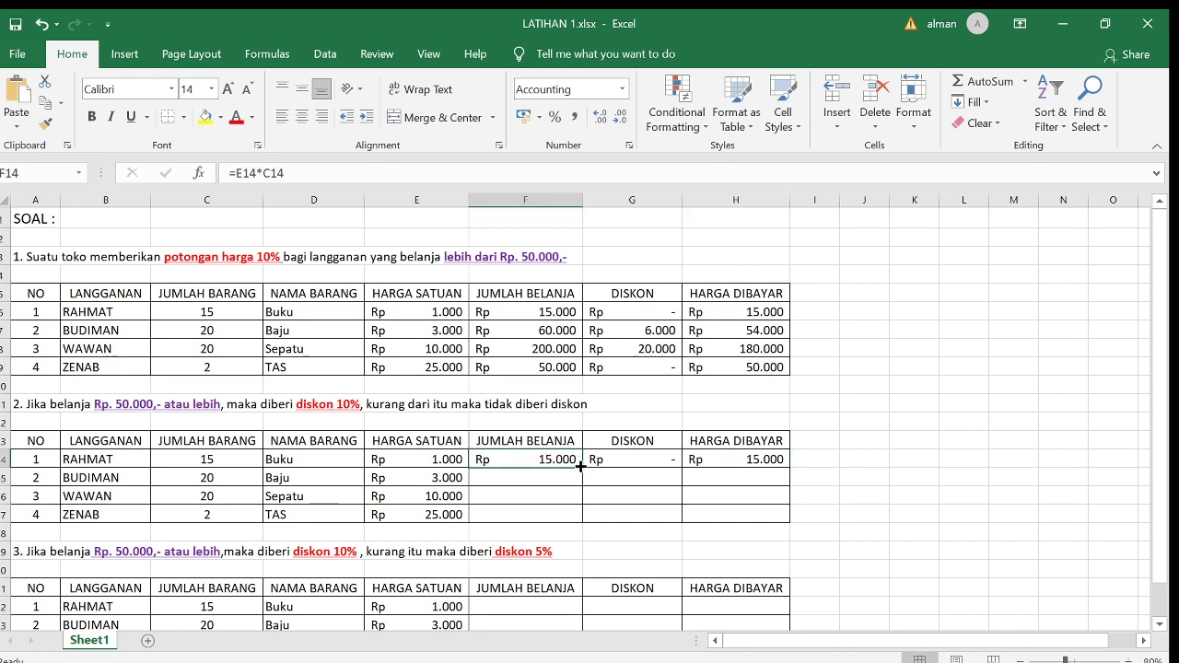
drag(580, 467, 583, 530)
click(640, 456)
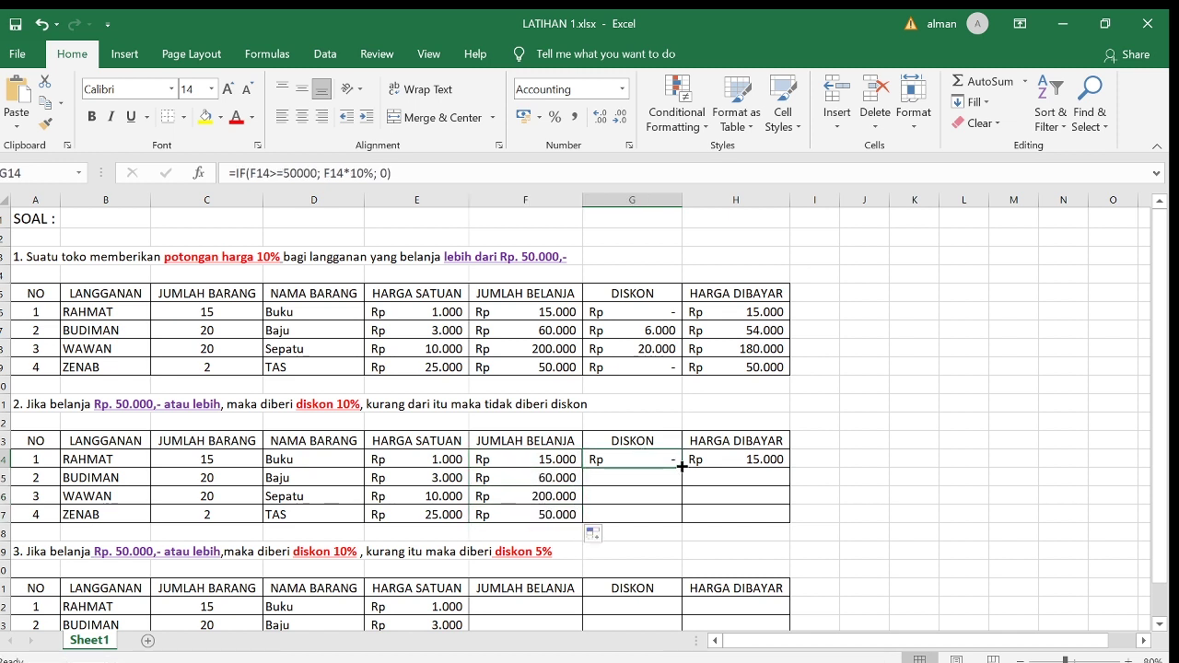
drag(682, 466, 682, 530)
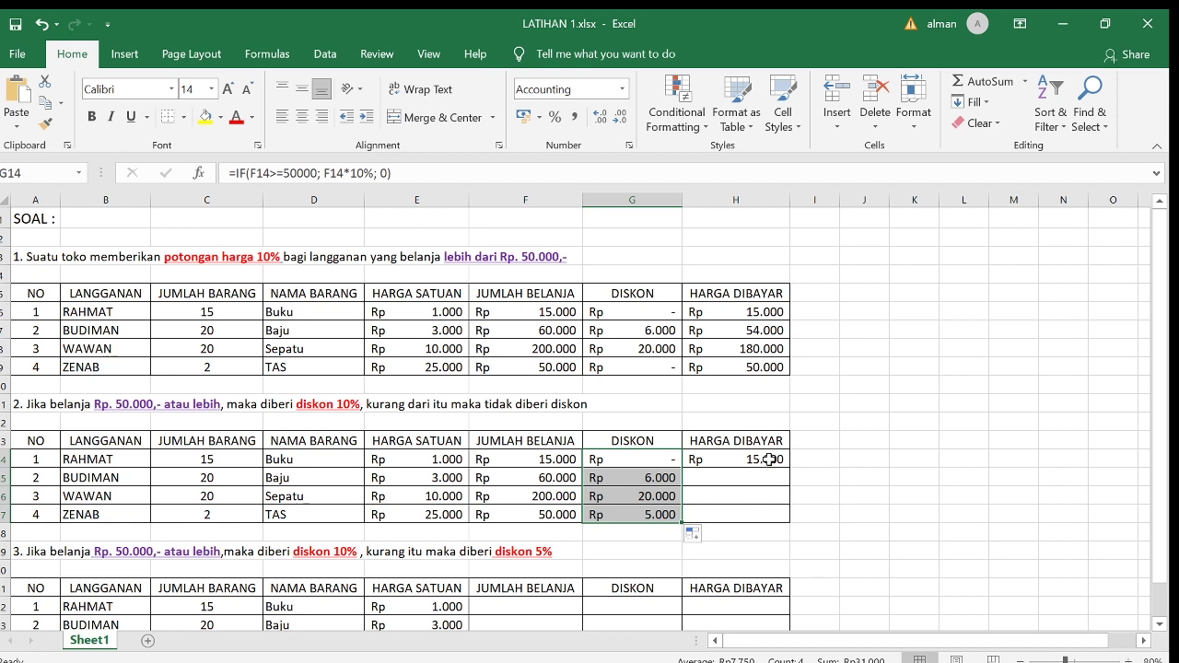
click(769, 459)
drag(789, 468, 789, 527)
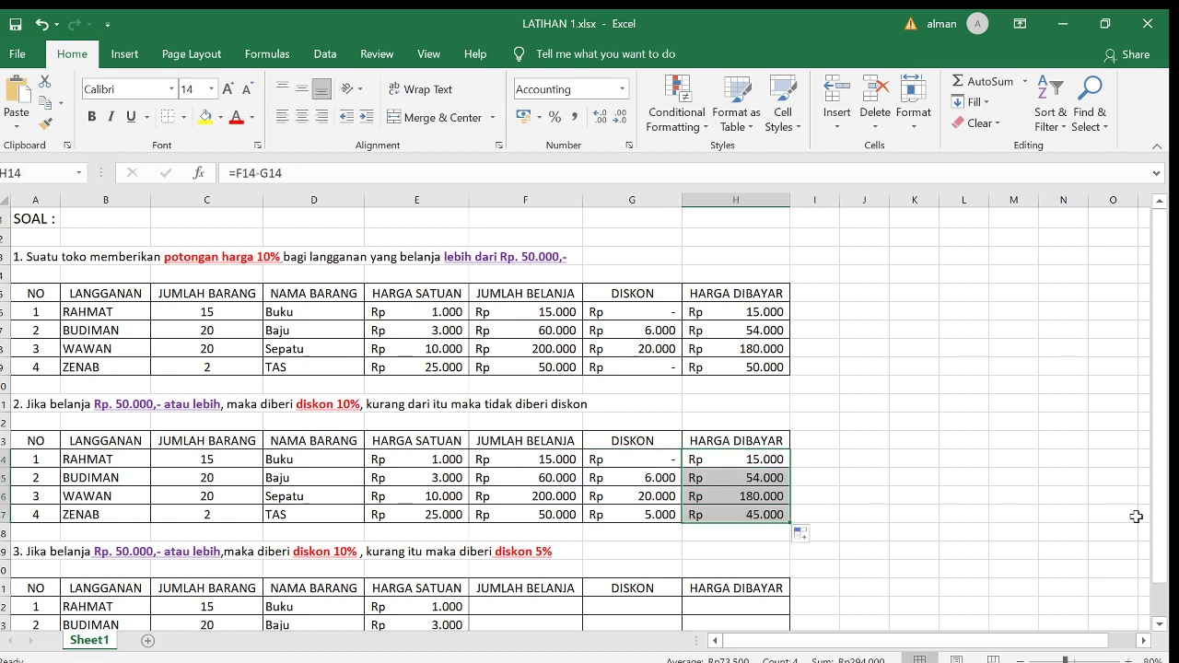
Calculate the first customer's JUMLAH BELANJA in table 3 by entering =E22*C22 in cell F22
drag(1164, 488, 1171, 631)
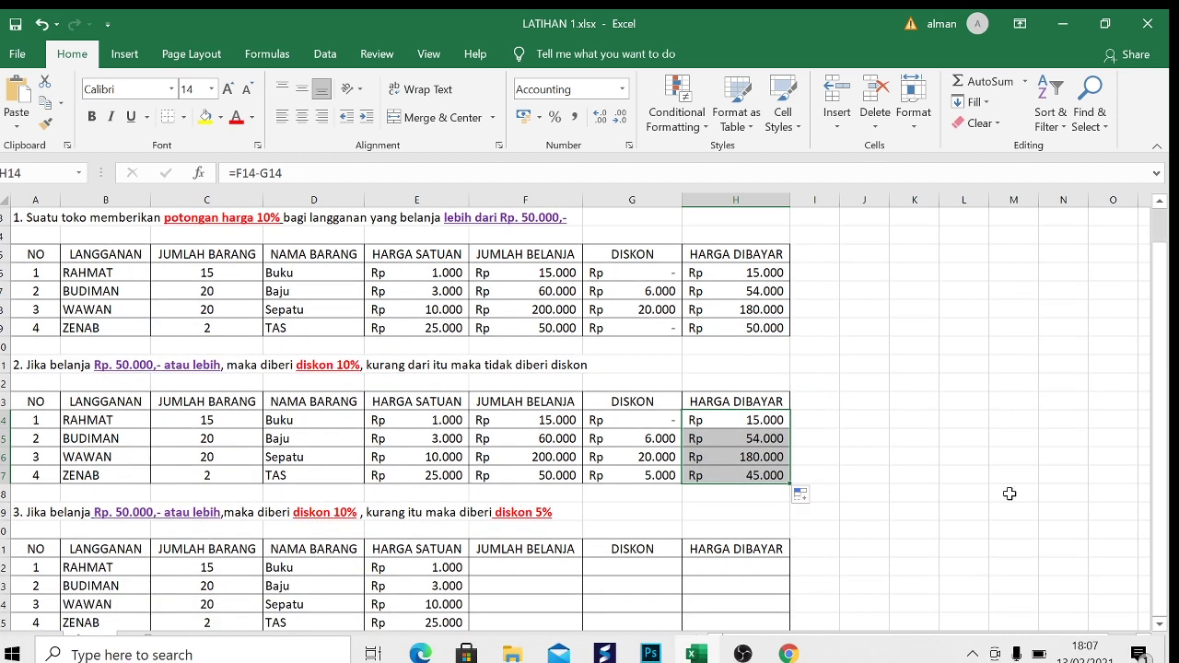
click(898, 510)
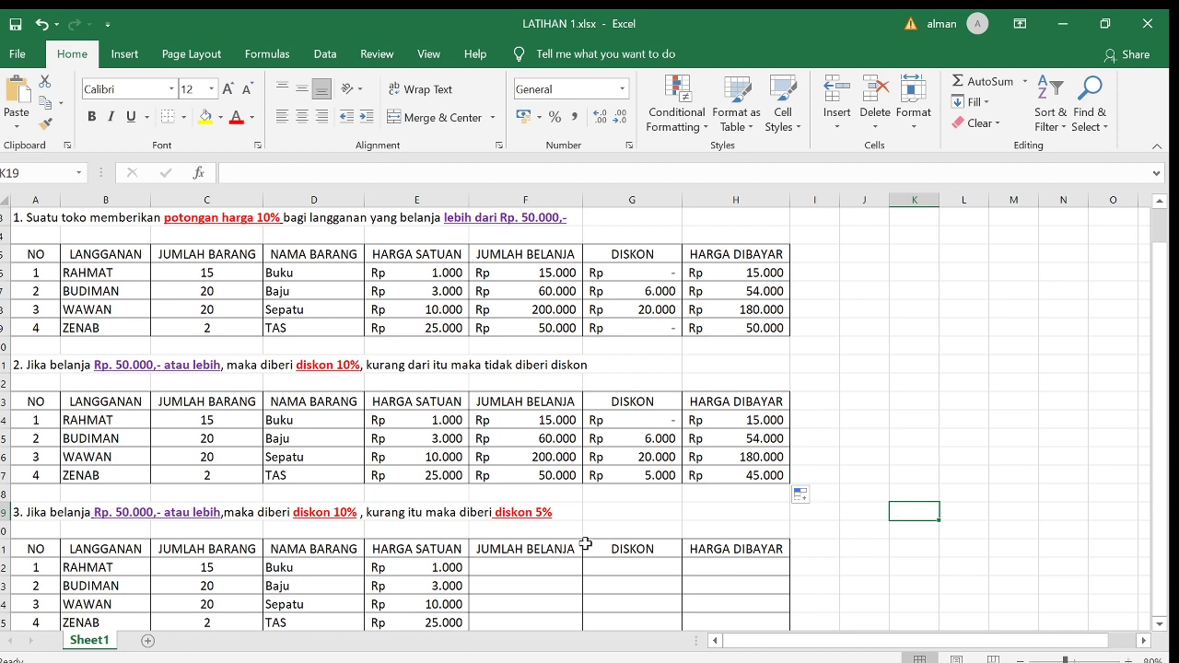
double_click(535, 571)
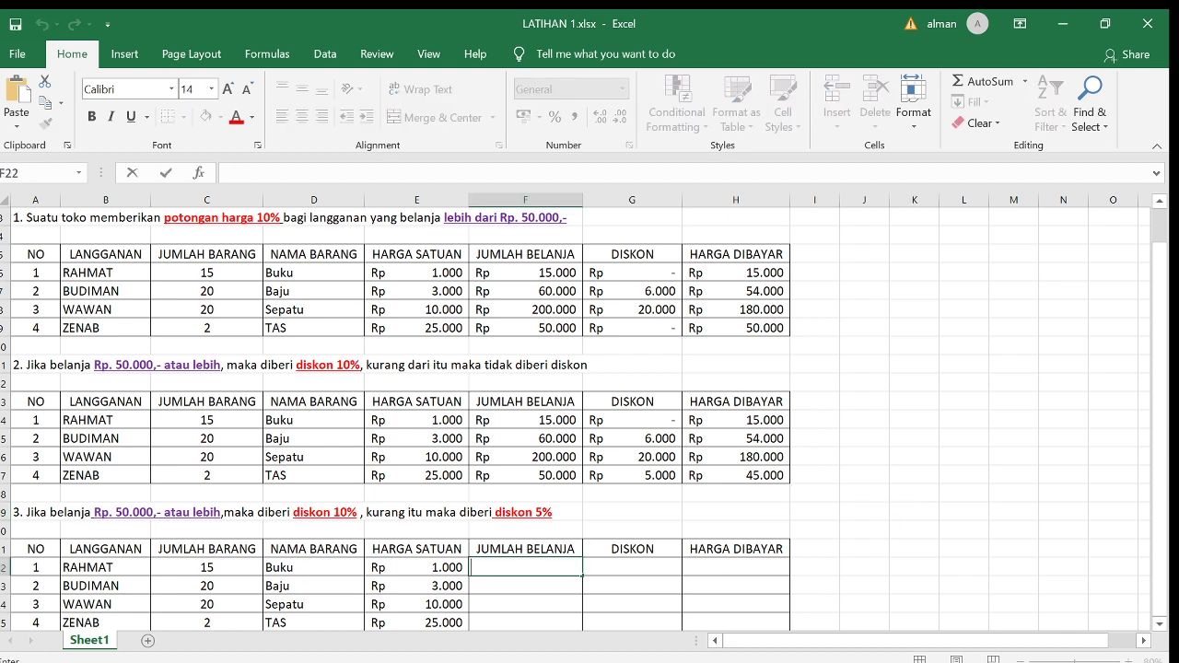
text(=)
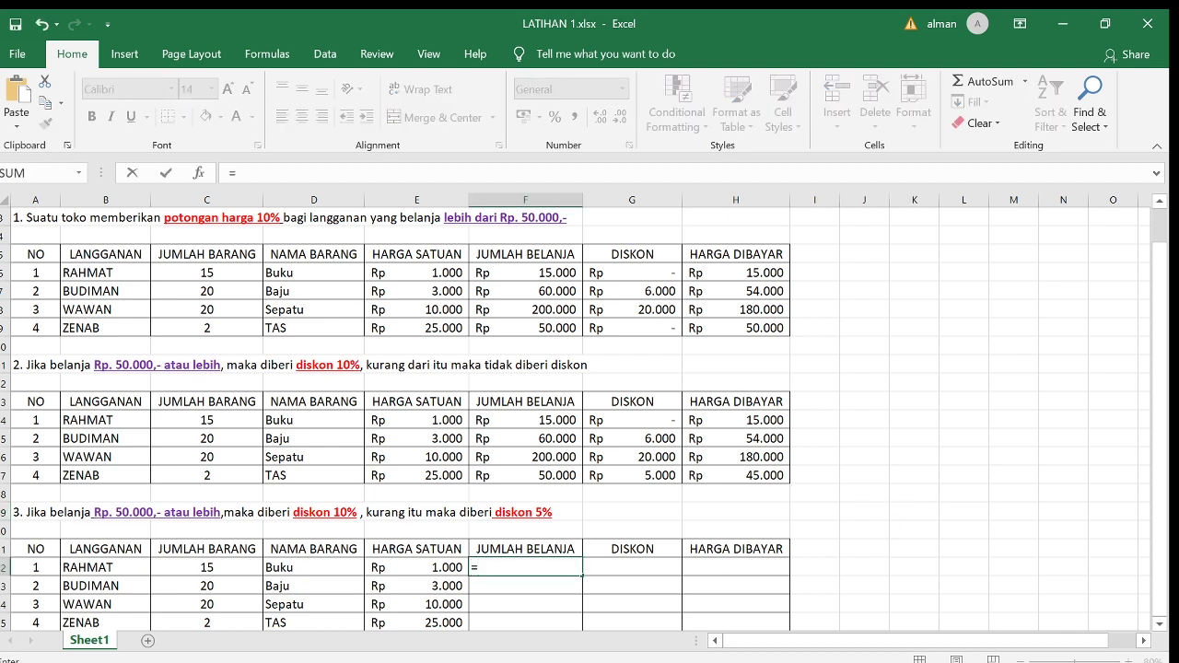
text(E22)
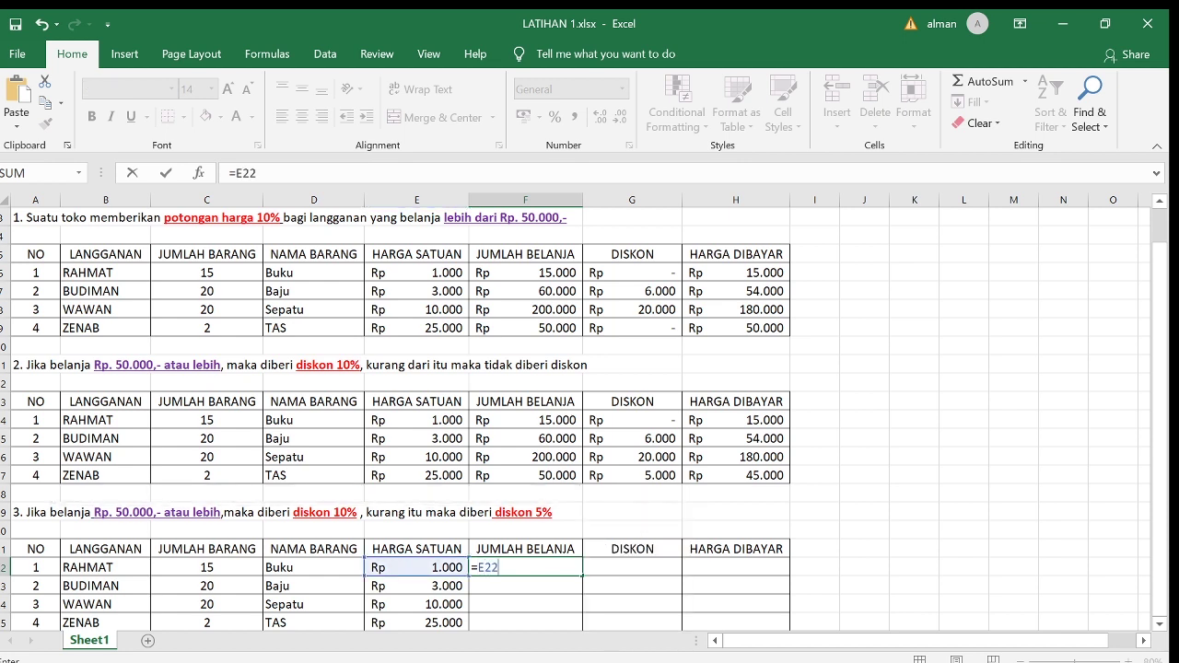
text(*C22)
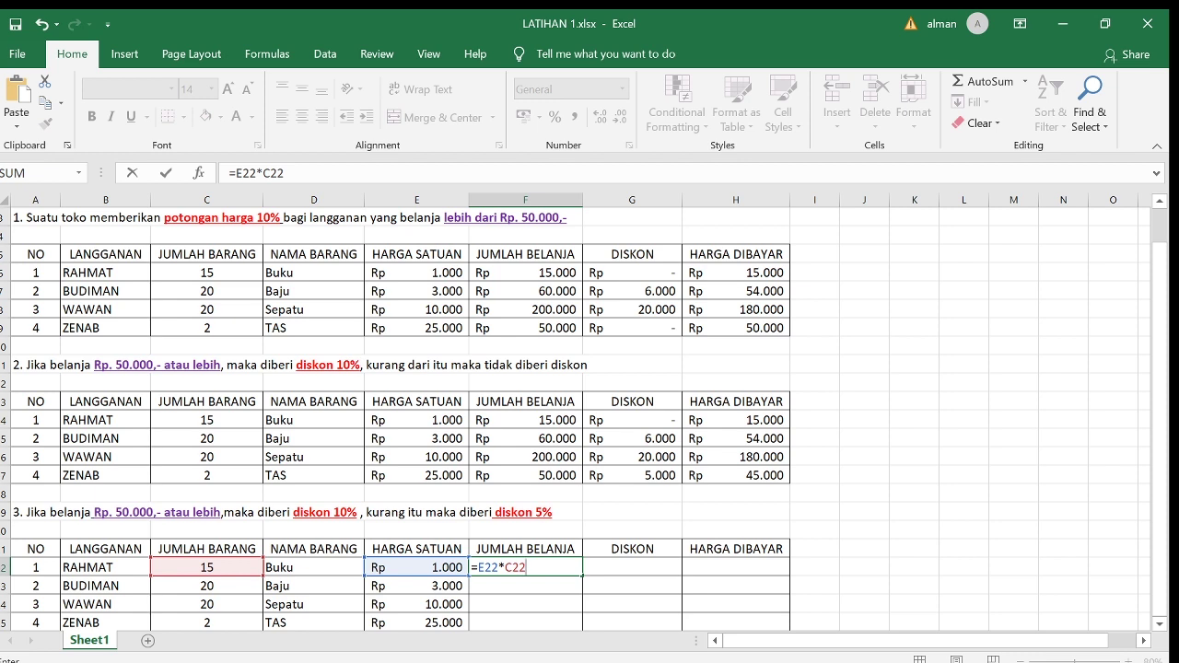
key(Return)
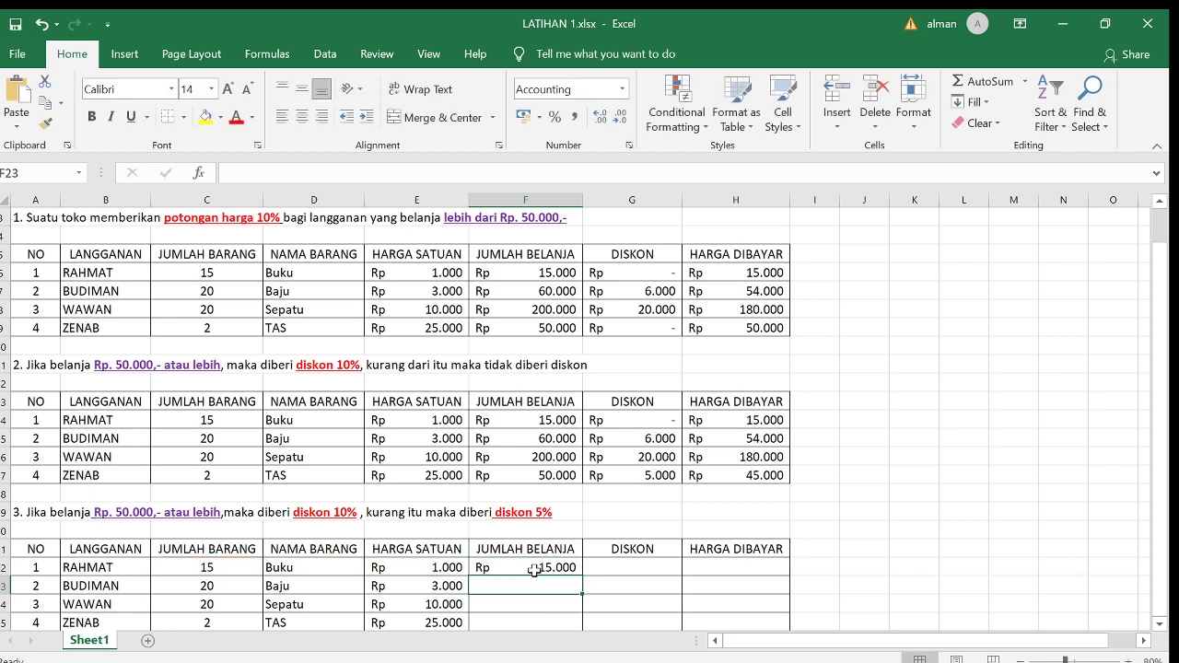
Enter the discount formula =IF(F22>=50000; F22*10%;F22*5%) in DISKON cell G22 of table 3
click(622, 572)
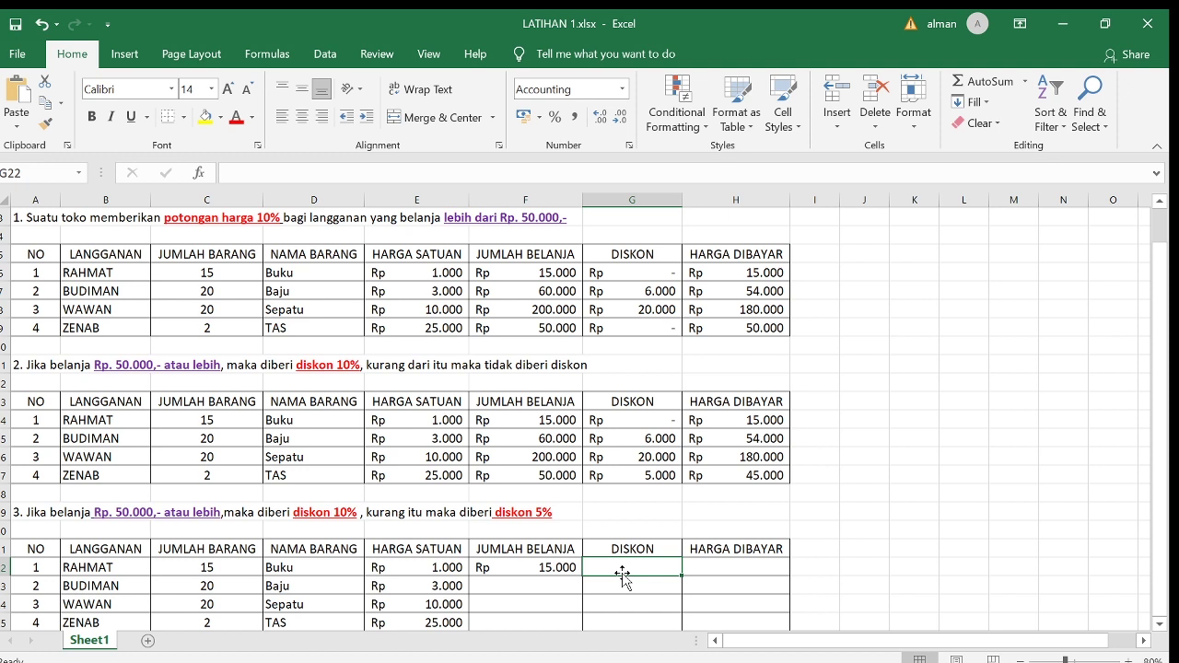
double_click(626, 570)
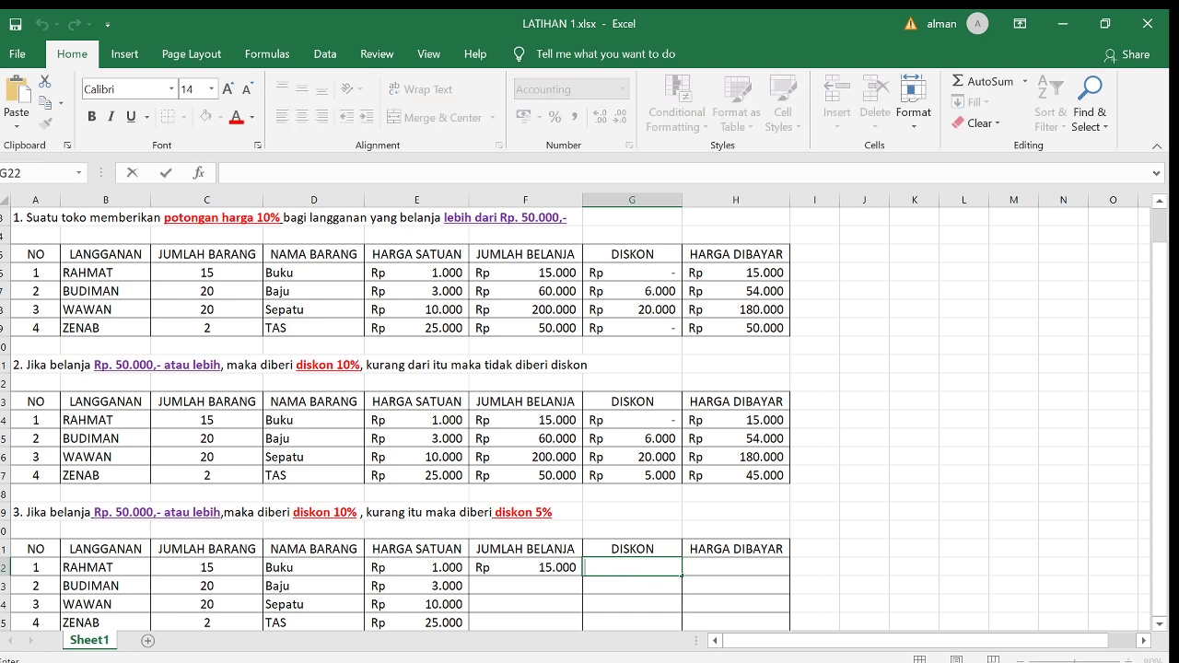
text(=IF)
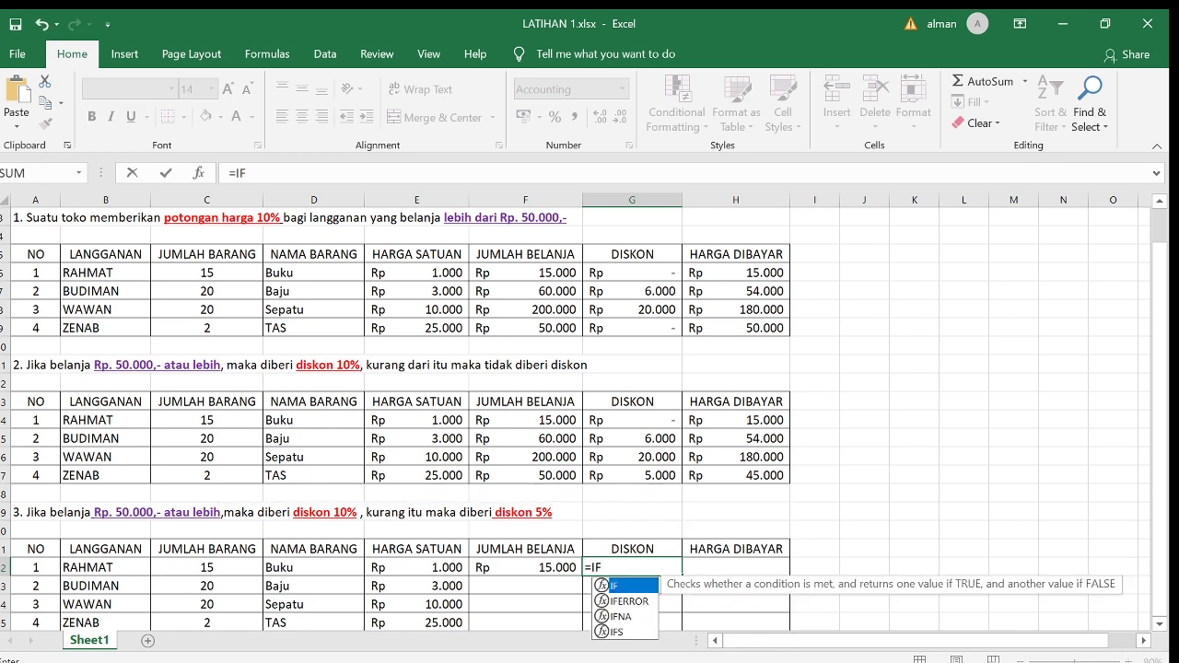
text(()
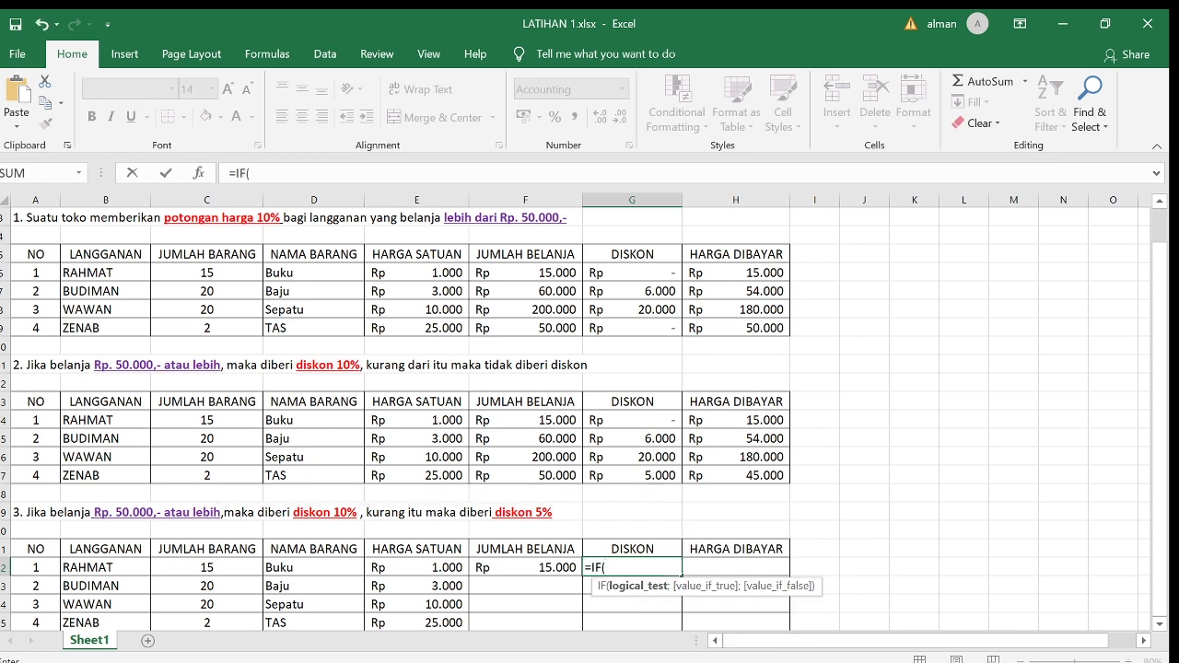
text(F22)
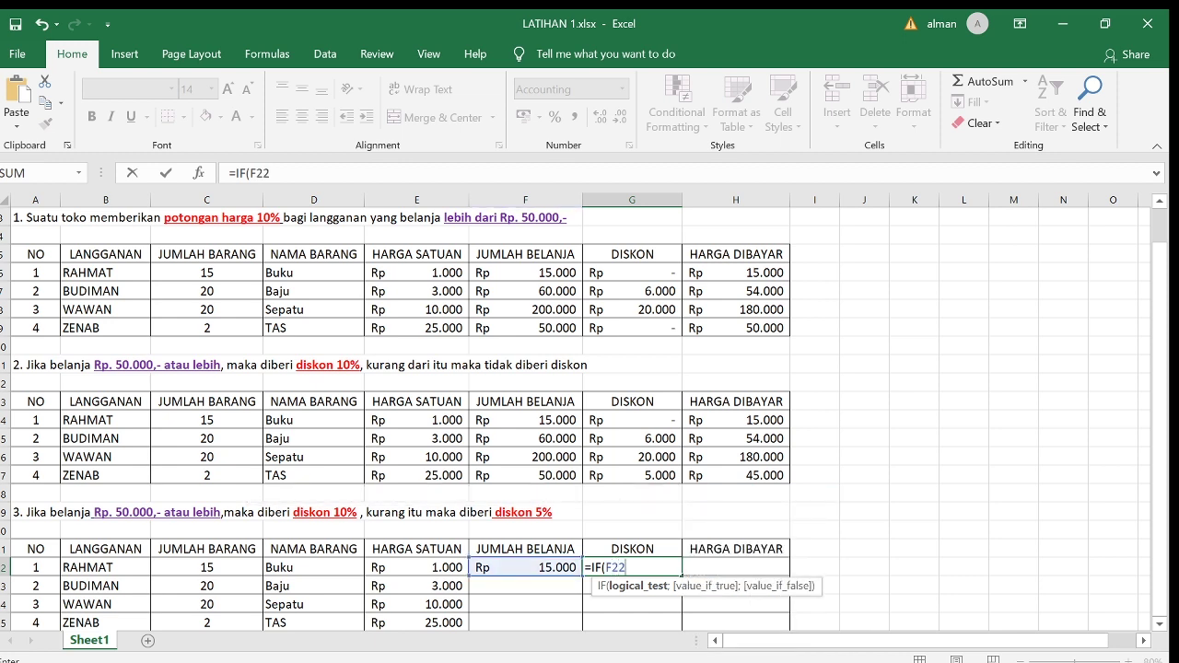
text(>=50000)
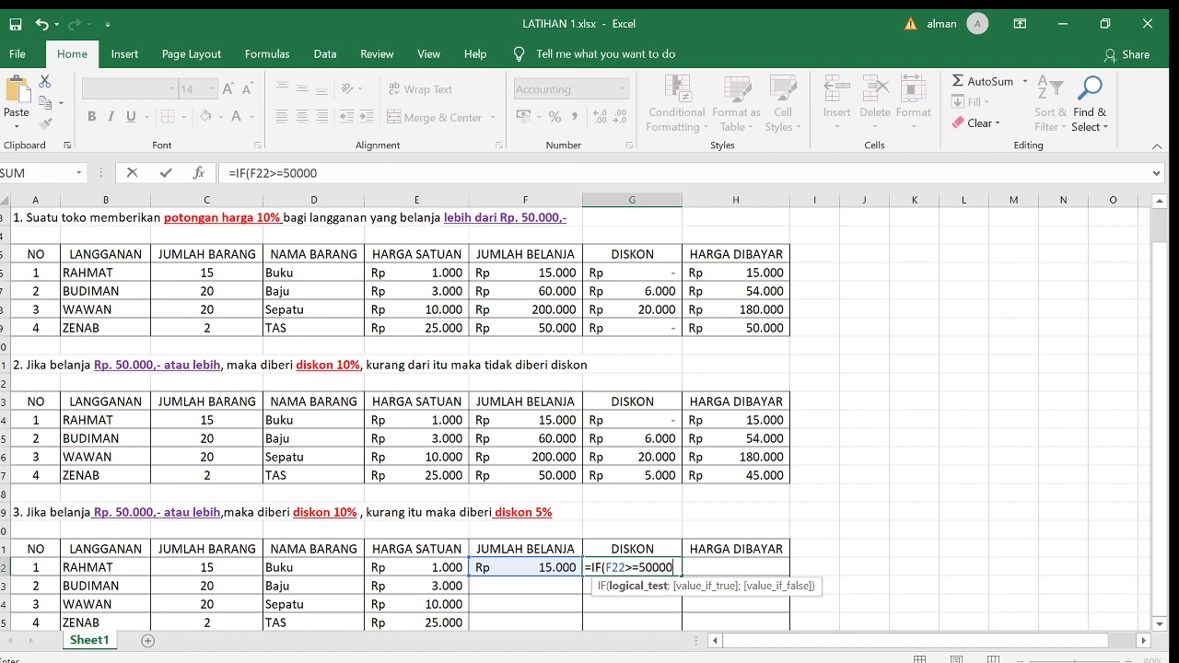
text(; F22)
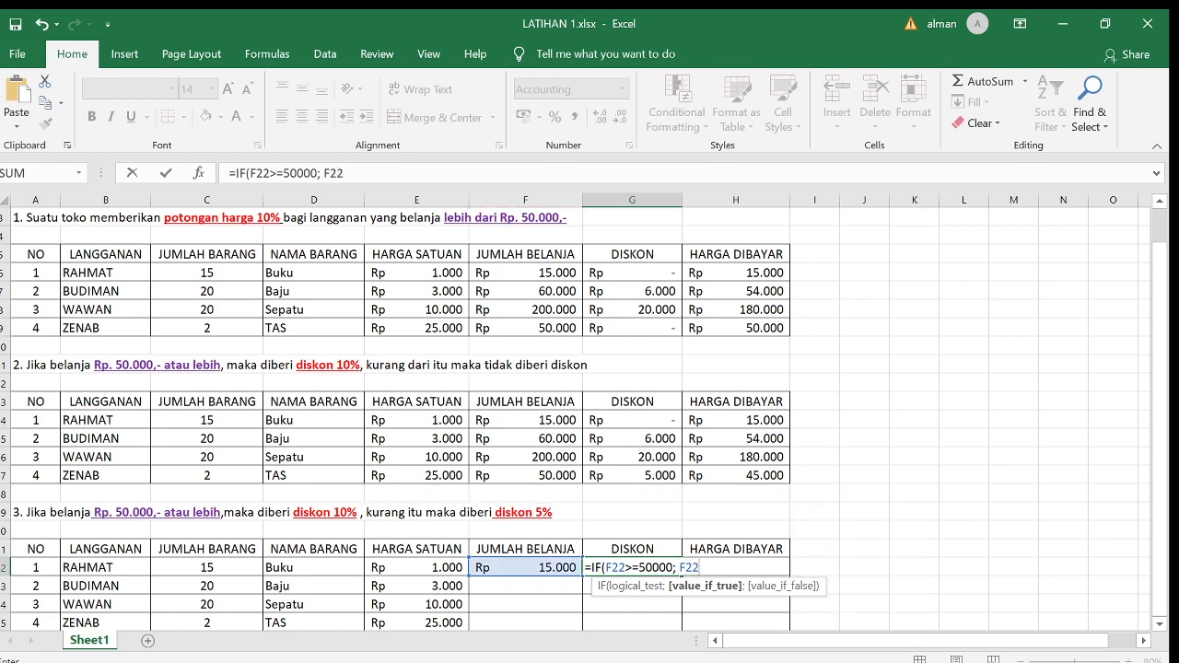
text(*10% ;)
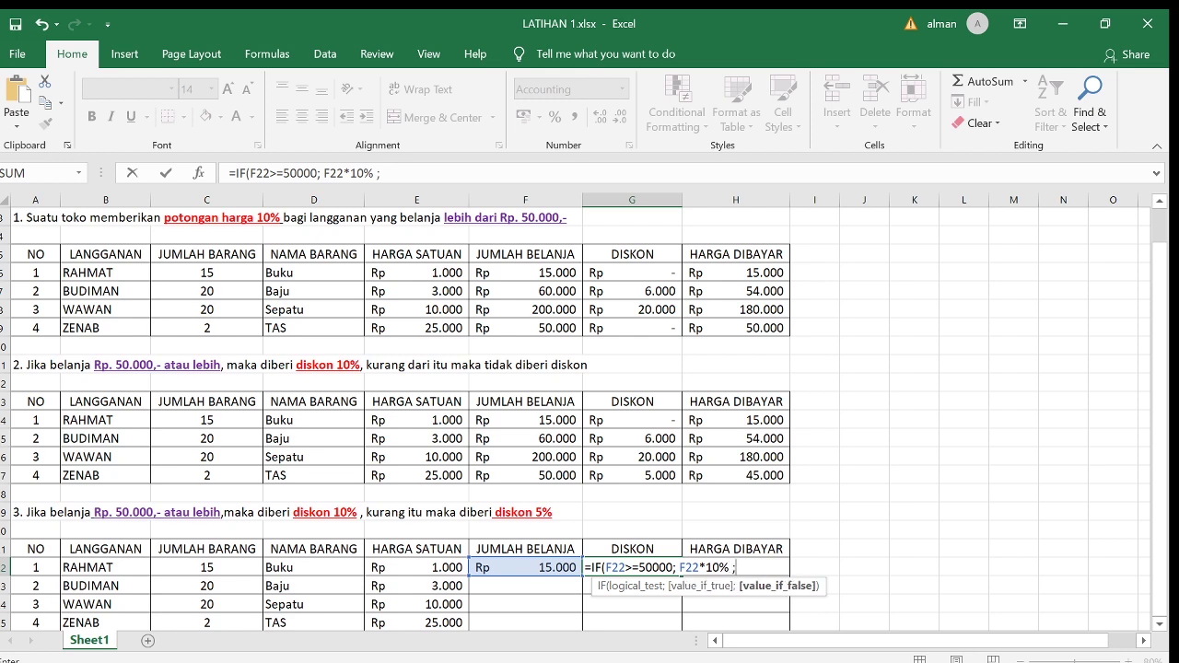
text(F)
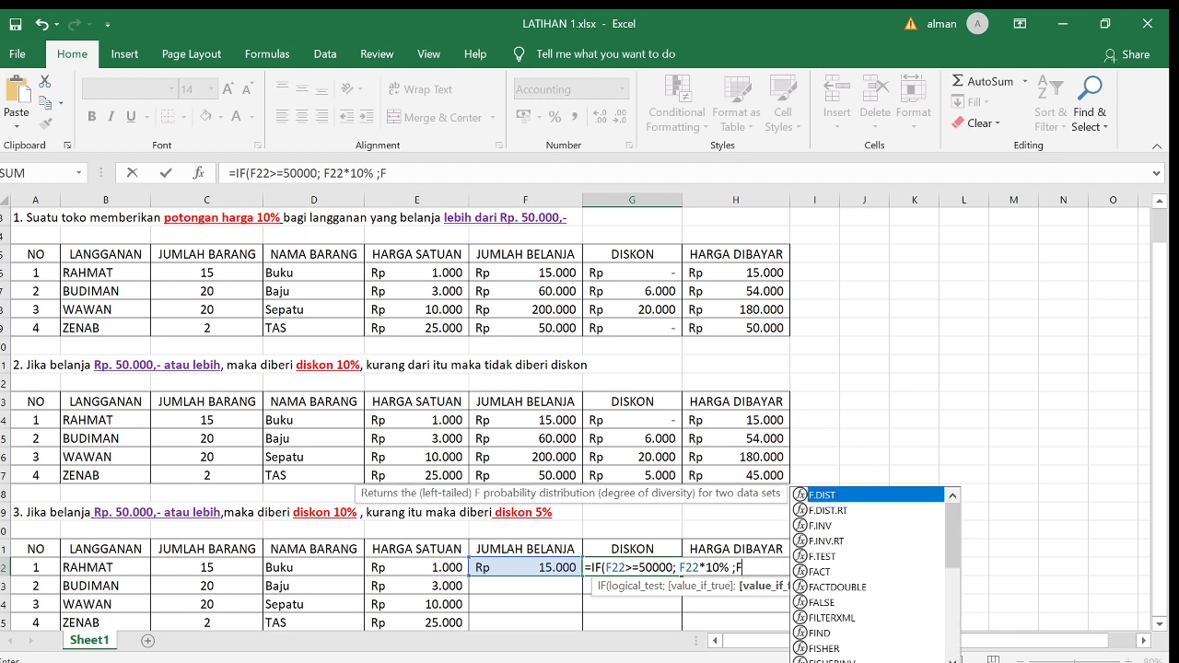
text(22)
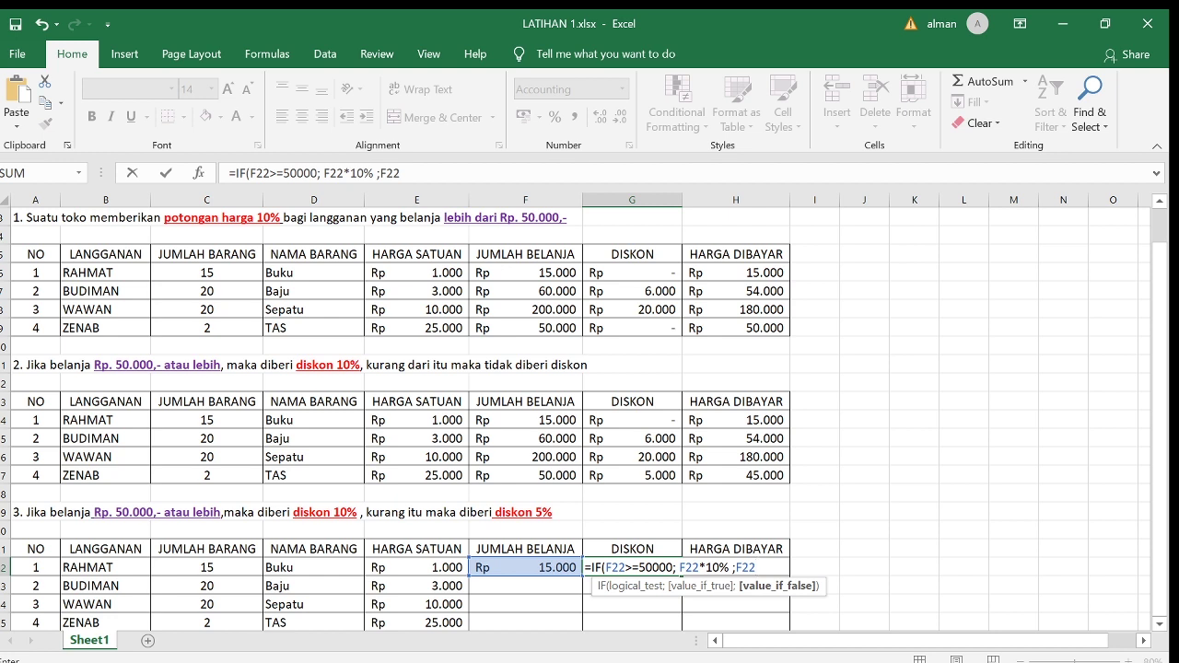
text(*5%))
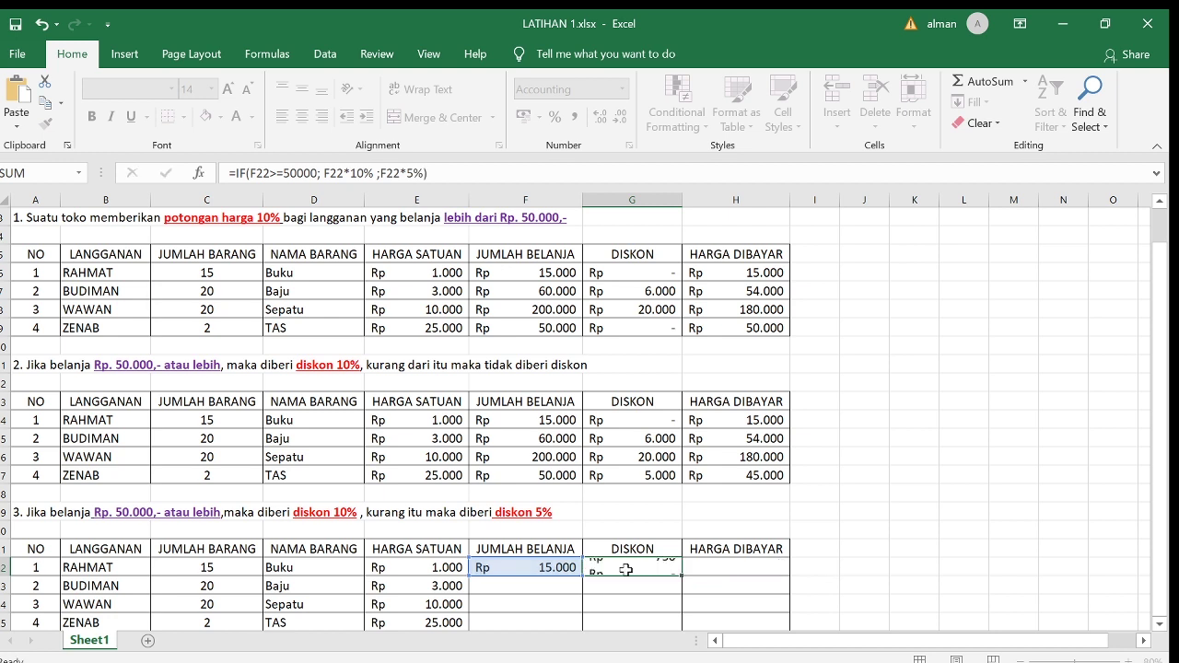
key(Return)
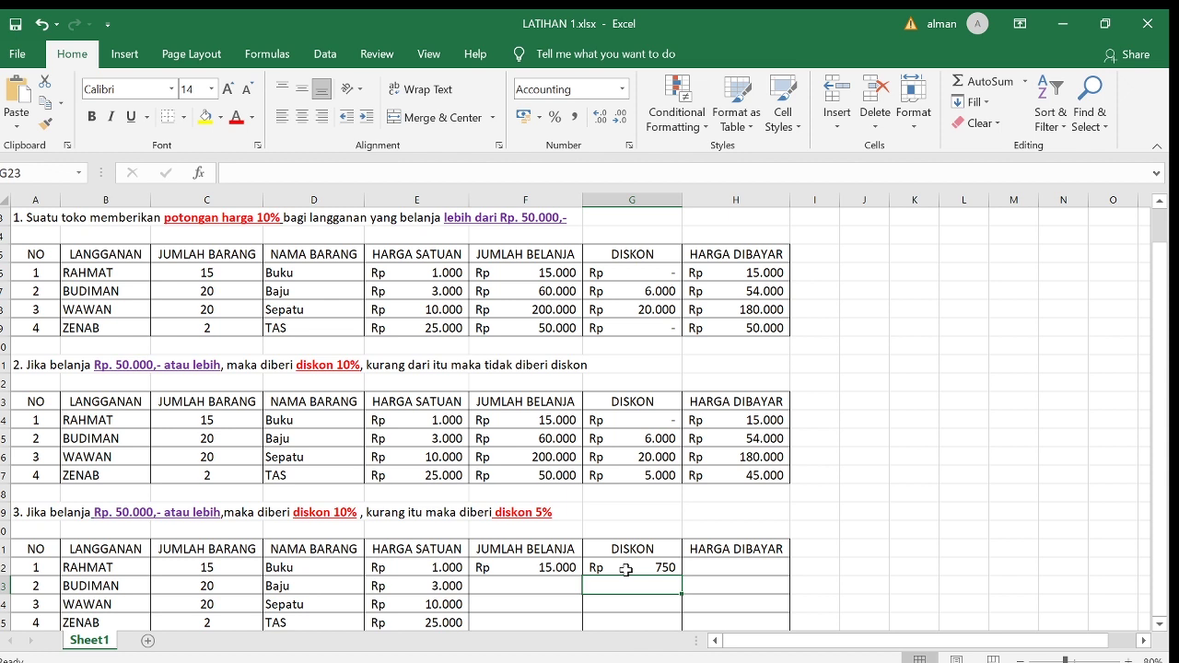
Calculate the first customer's HARGA DIBAYAR in table 3 by entering =F22-G22 in cell H22
double_click(717, 567)
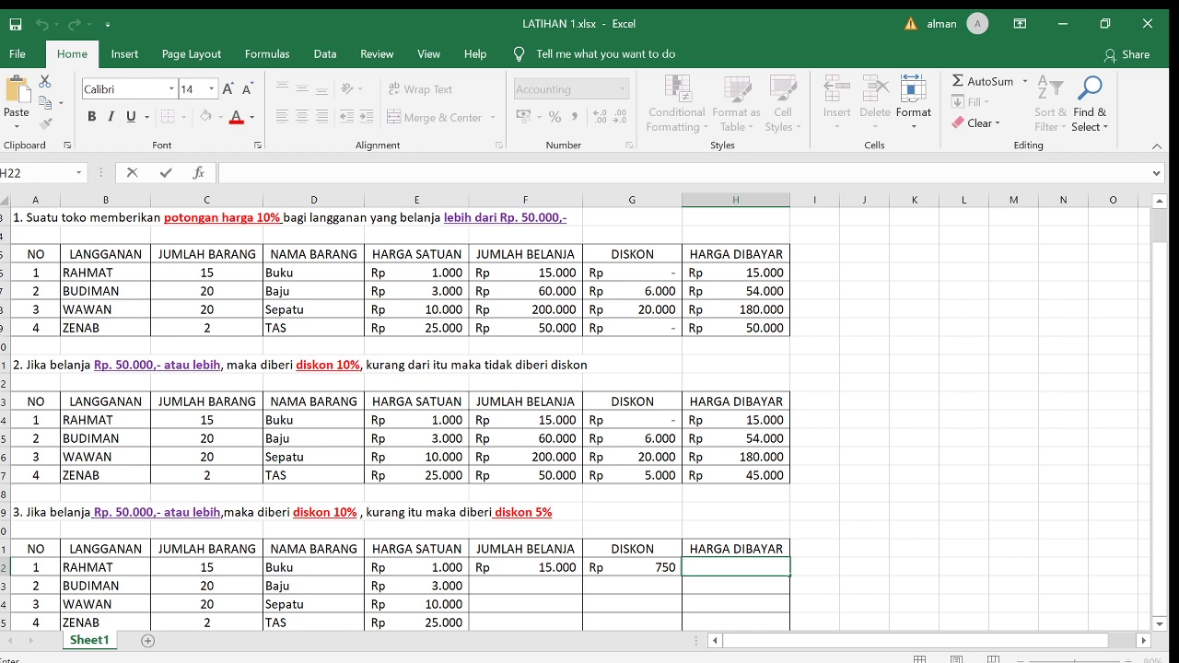
text(=)
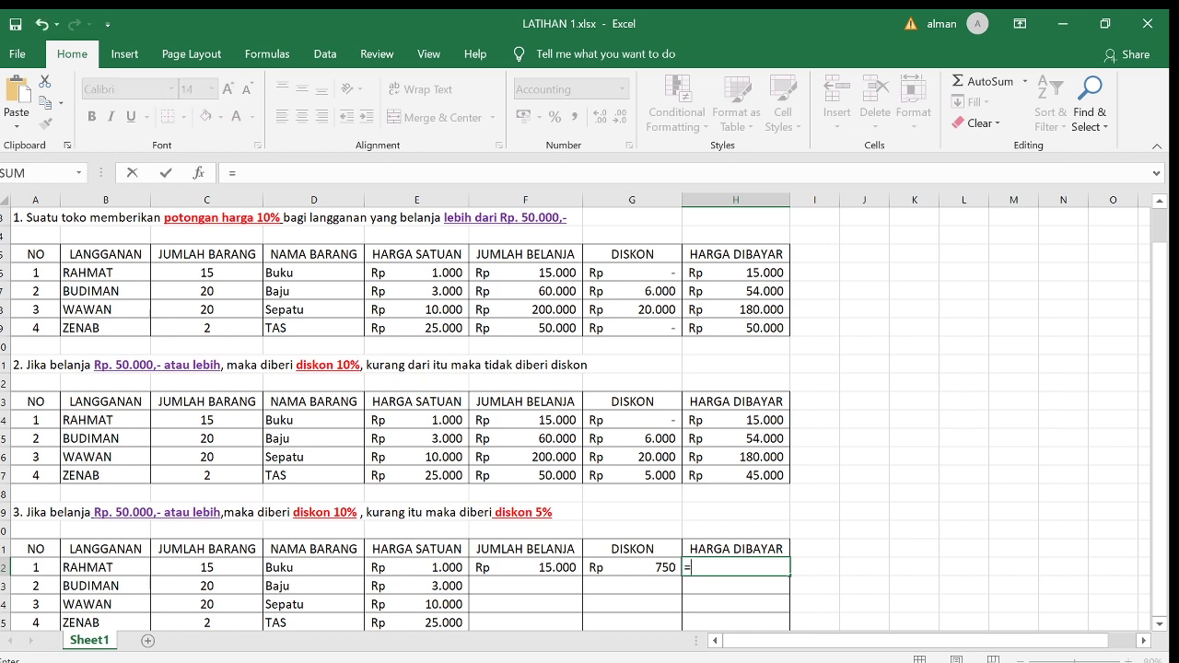
text(F22)
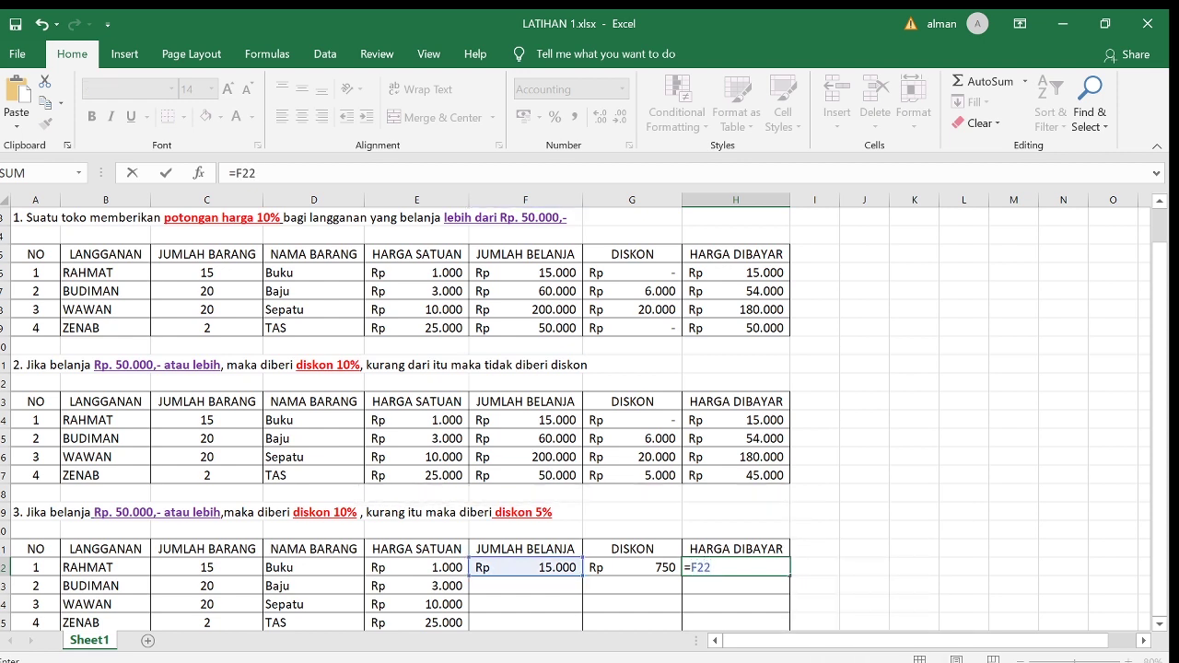
text(-G22)
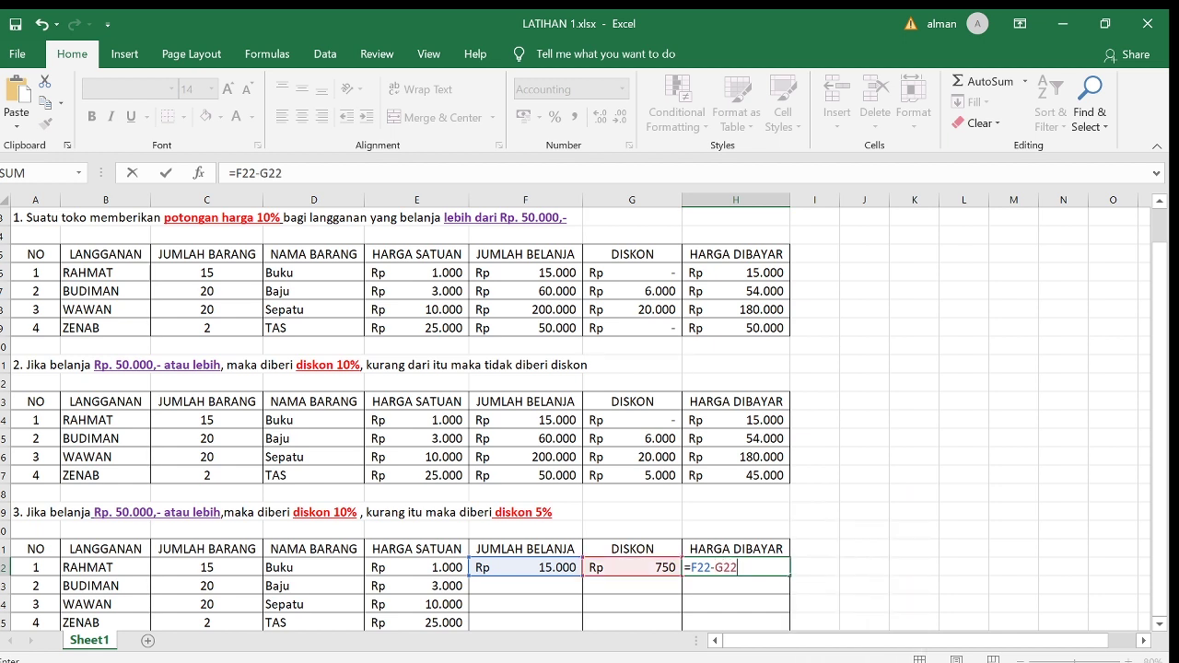
key(Return)
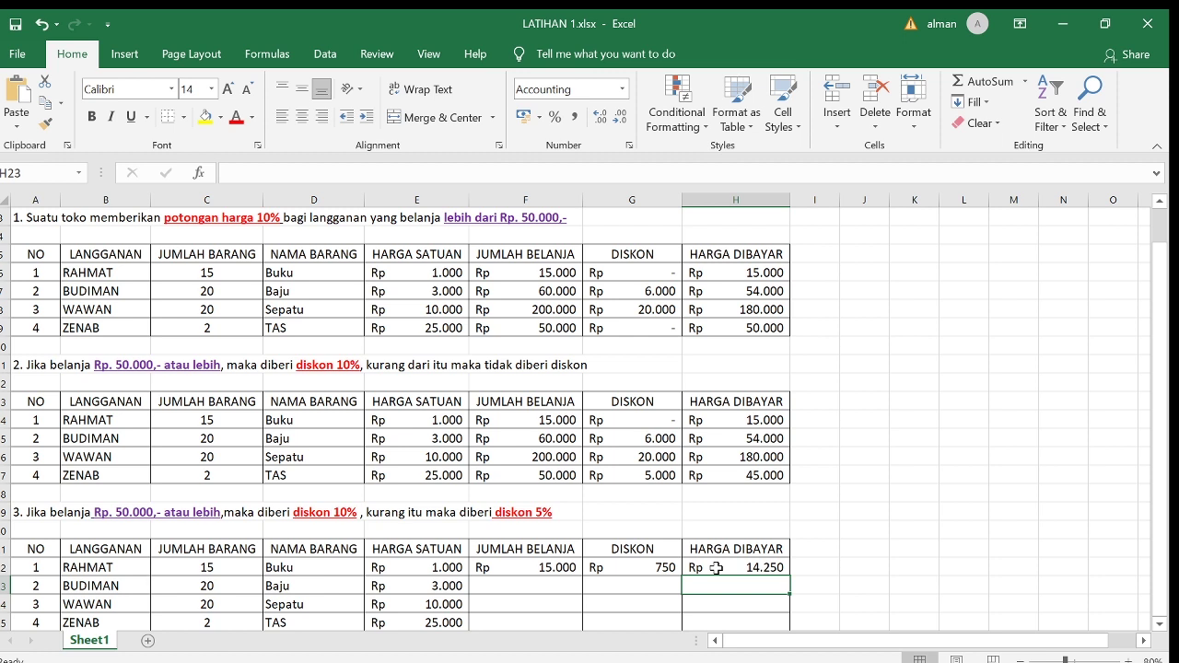
Fill the JUMLAH BELANJA and DISKON formulas of table 3 from F22 and G22 down through row 25
click(563, 568)
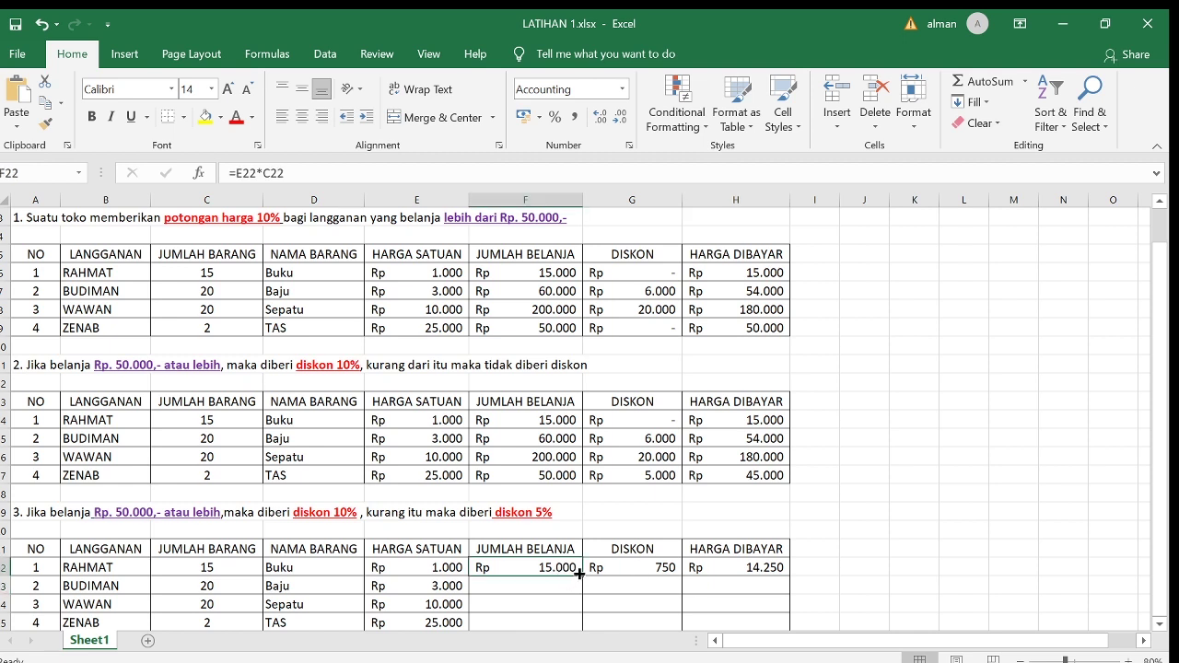
drag(580, 573, 580, 626)
click(652, 566)
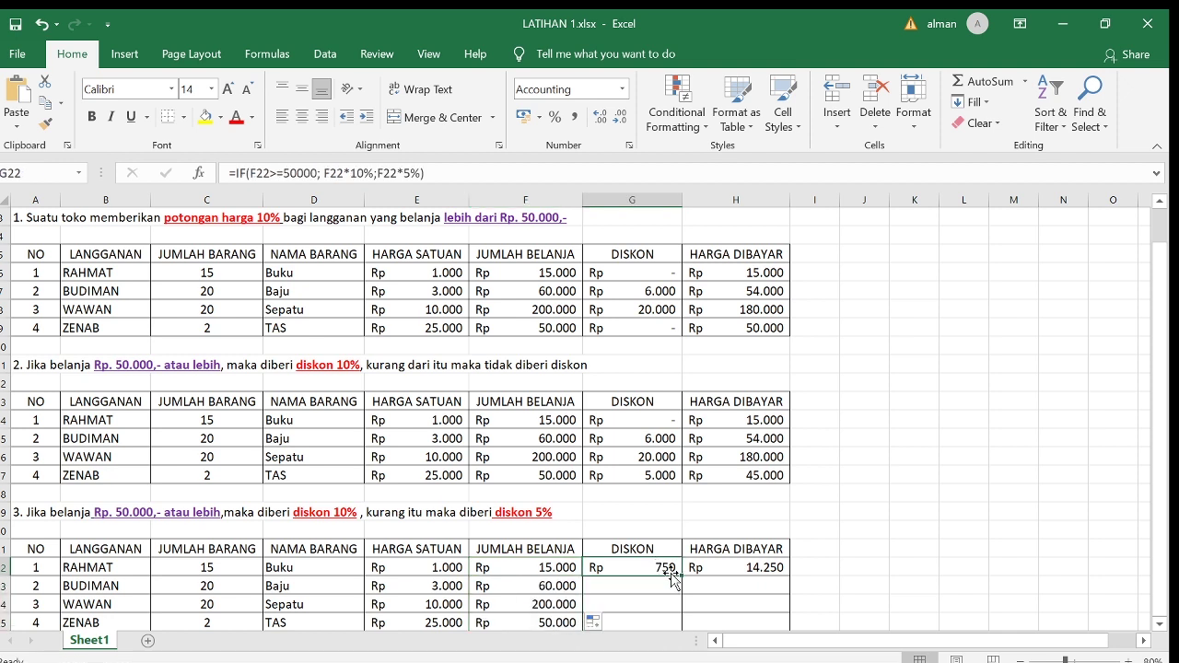
drag(681, 577, 682, 624)
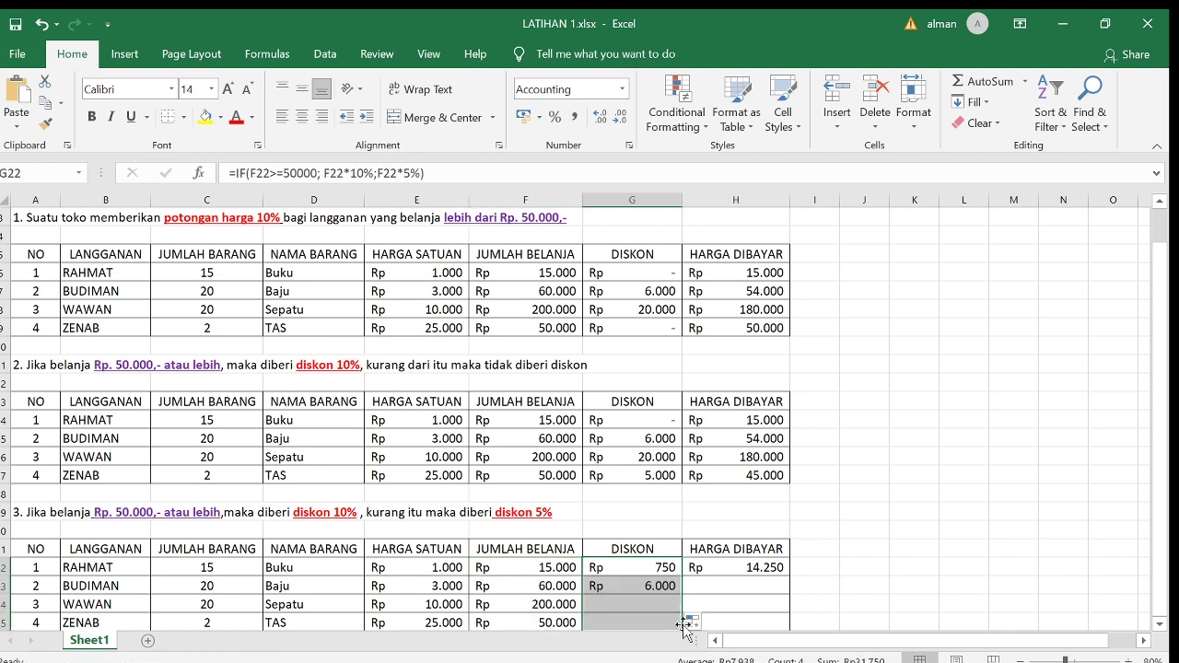
Fill the HARGA DIBAYAR formula of table 3 from H22 down through row 25, undoing any fill past the table's end
click(781, 569)
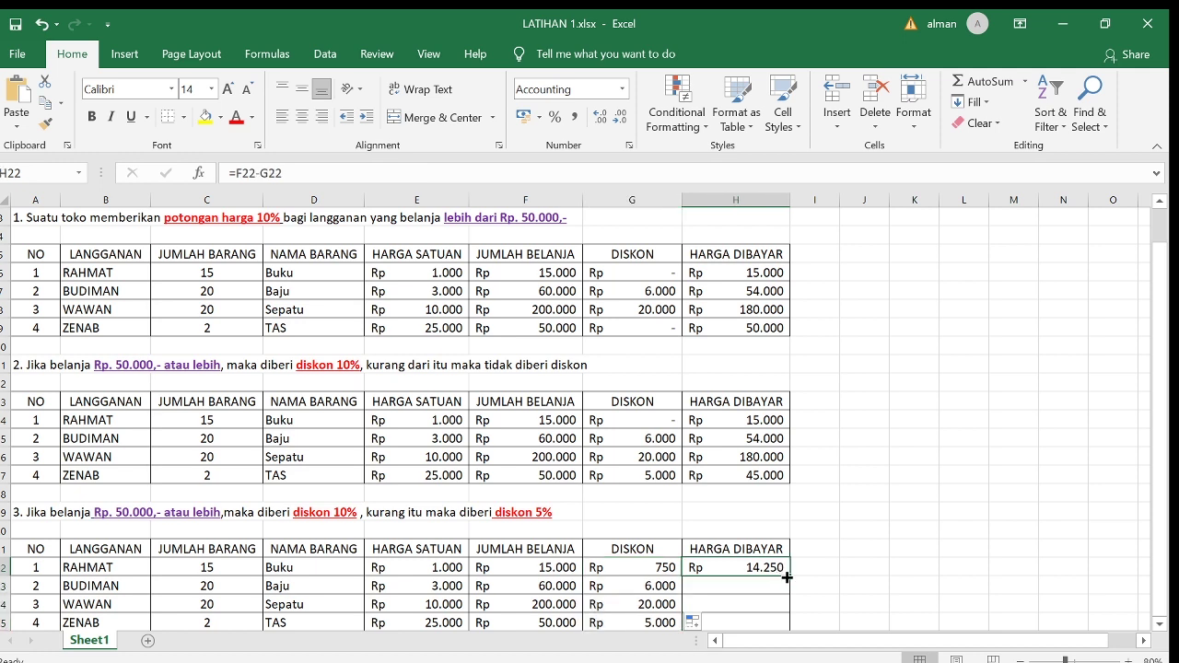
mouse_move(790, 577)
mouse_down()
mouse_move(785, 636)
mouse_move(789, 600)
mouse_up()
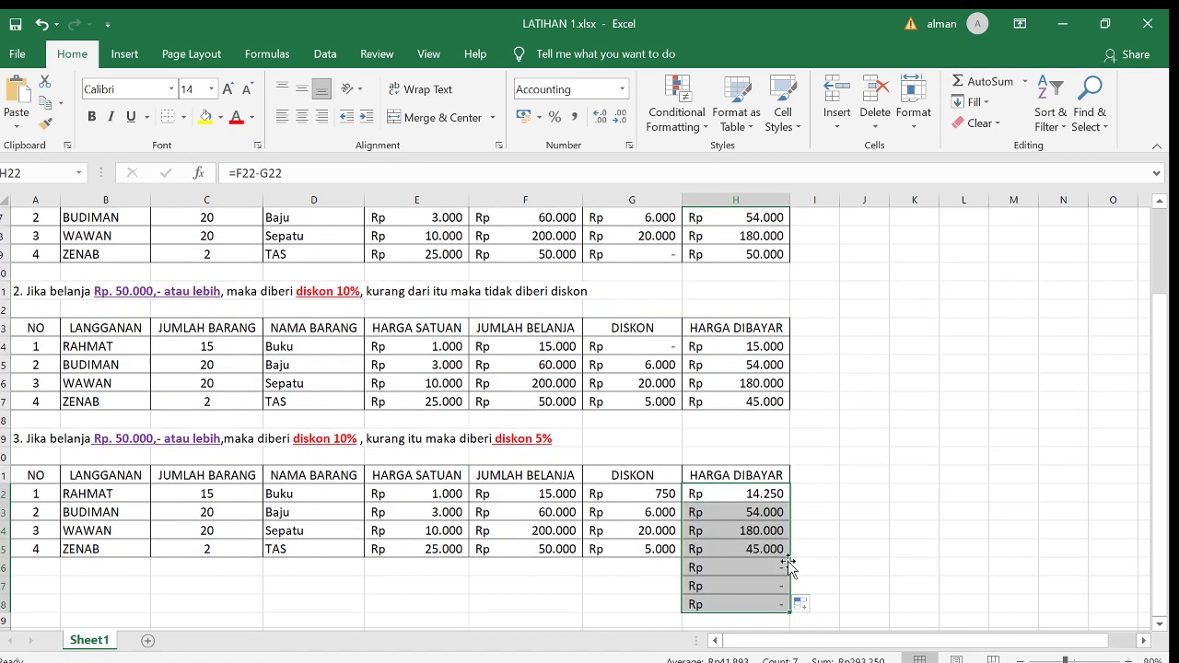
key(ctrl+z)
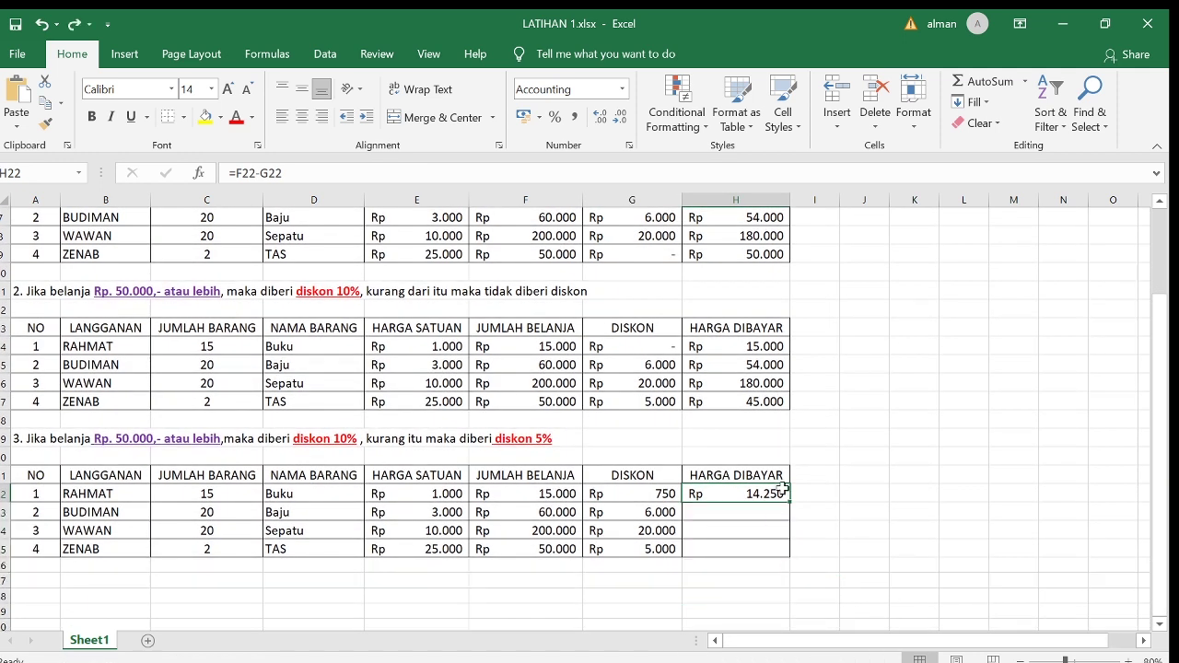
drag(792, 504, 791, 556)
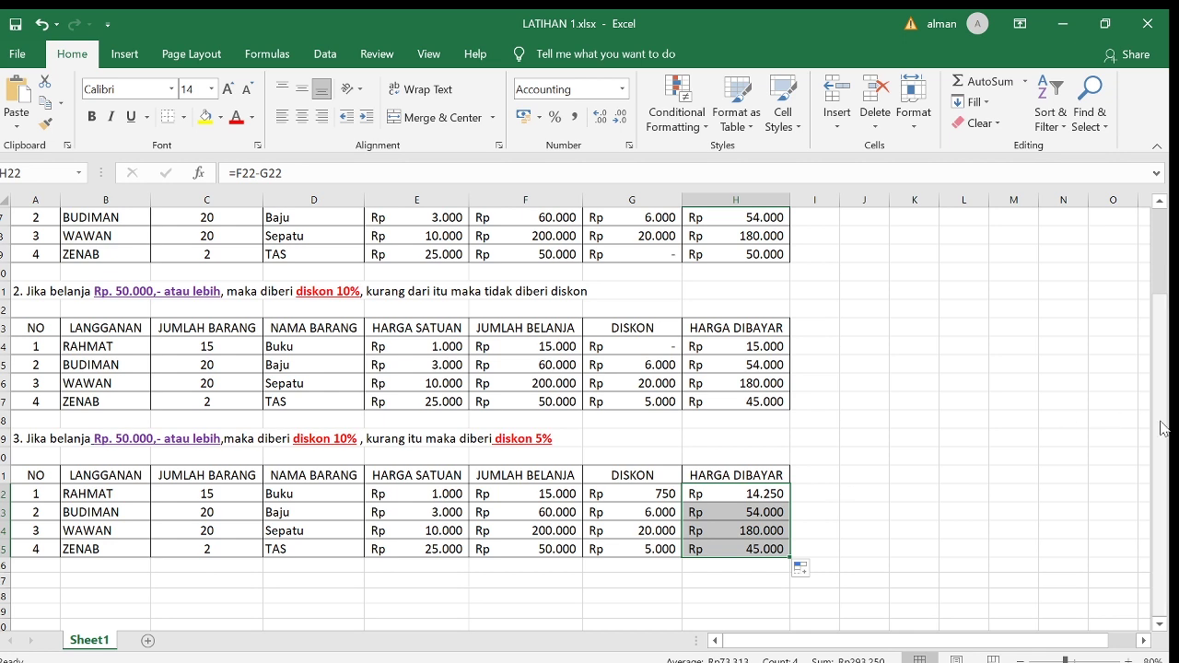
drag(1159, 433, 1159, 391)
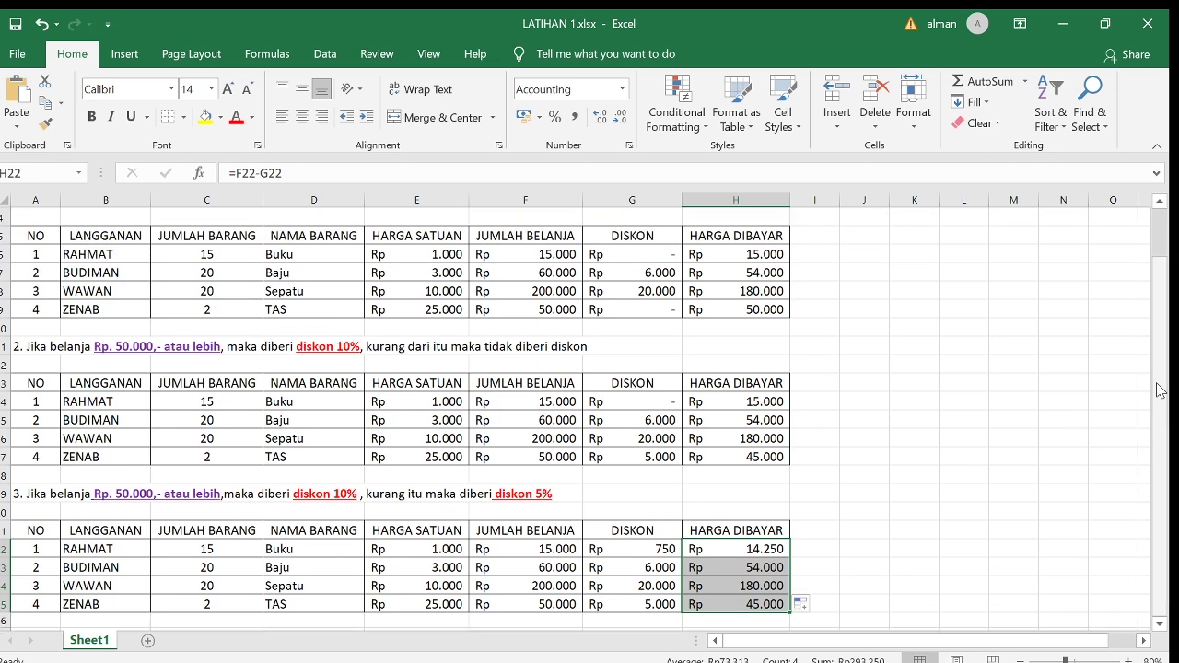